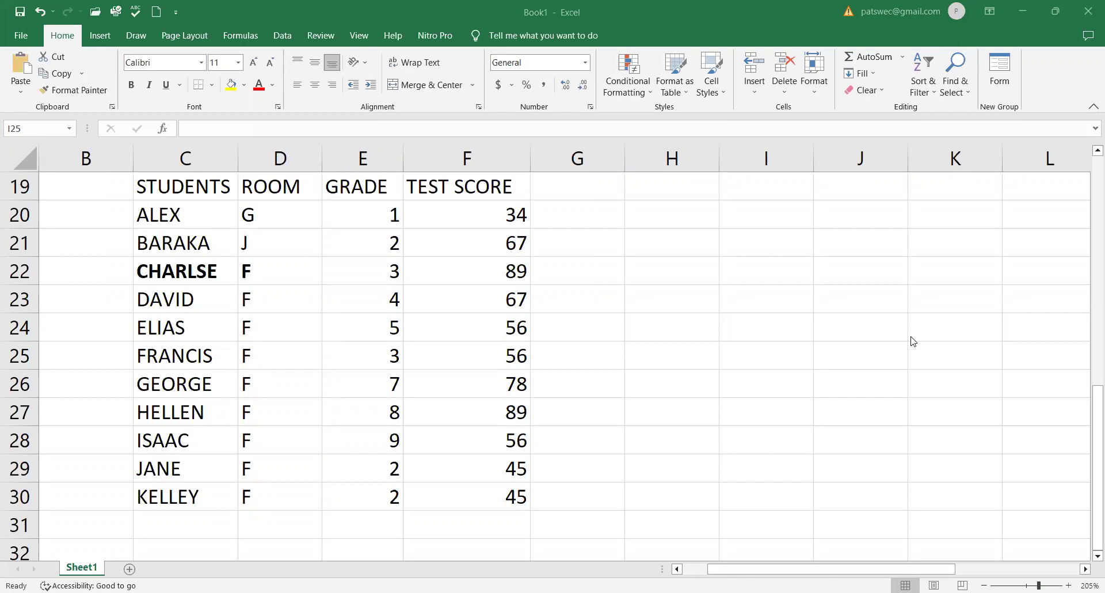
# Step: Delete the ADDRESS formula from cell E18 above the GRADE heading
pyautogui.scroll(1, 719, 244)
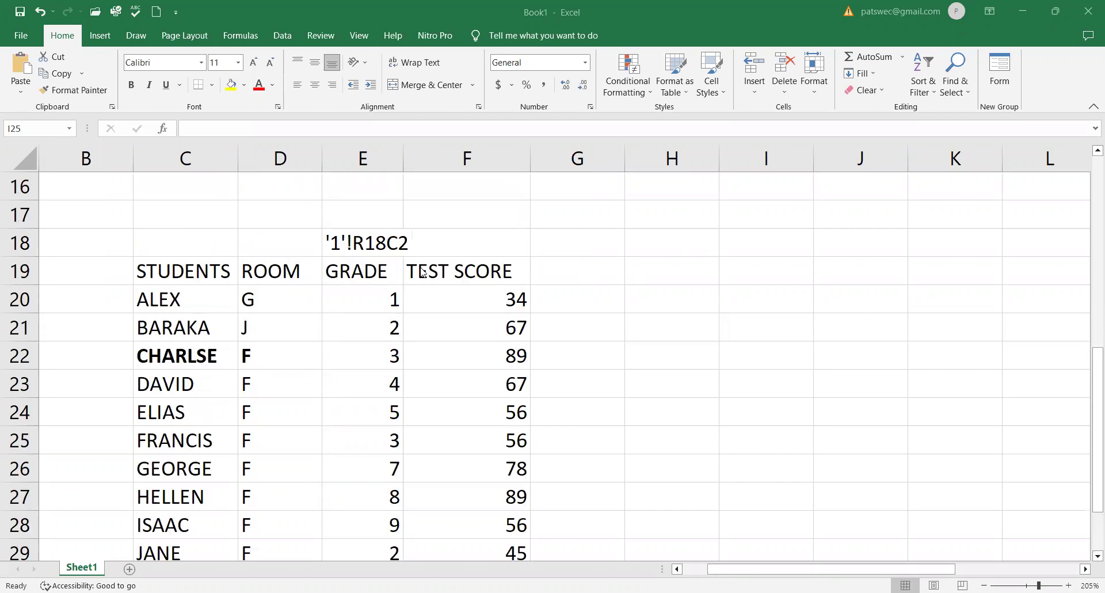
pyautogui.click(371, 246)
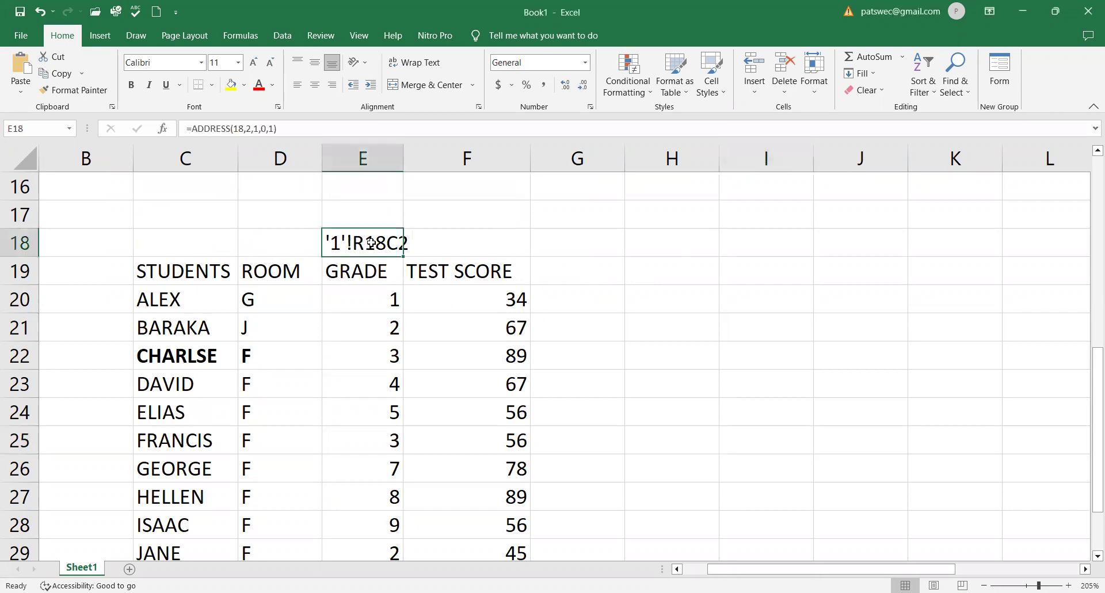
pyautogui.moveTo(298, 127); pyautogui.dragTo(146, 130)
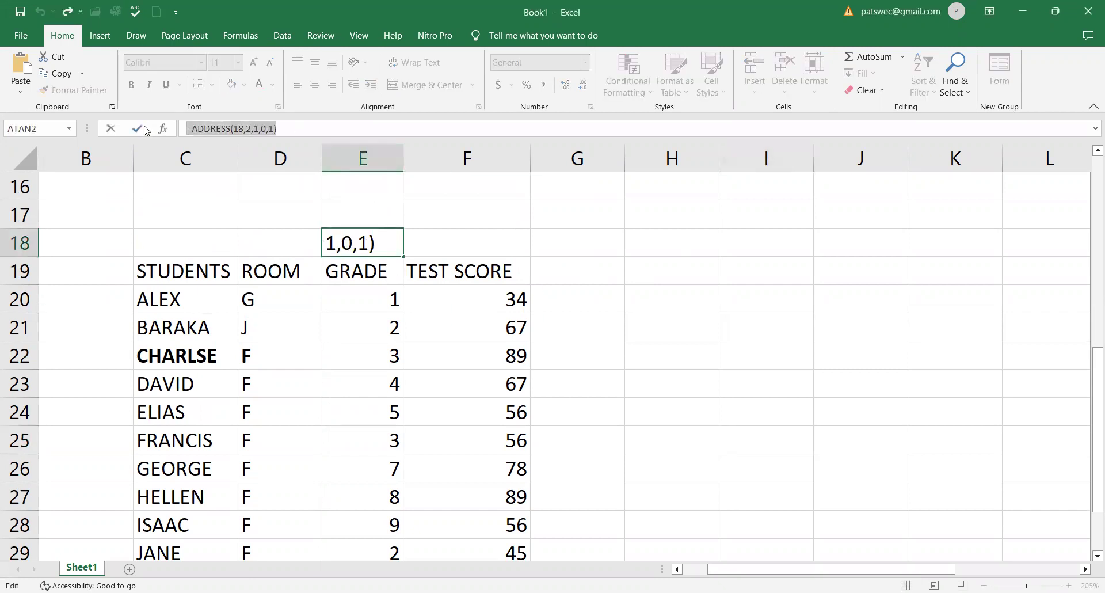
pyautogui.press('BackSpace')
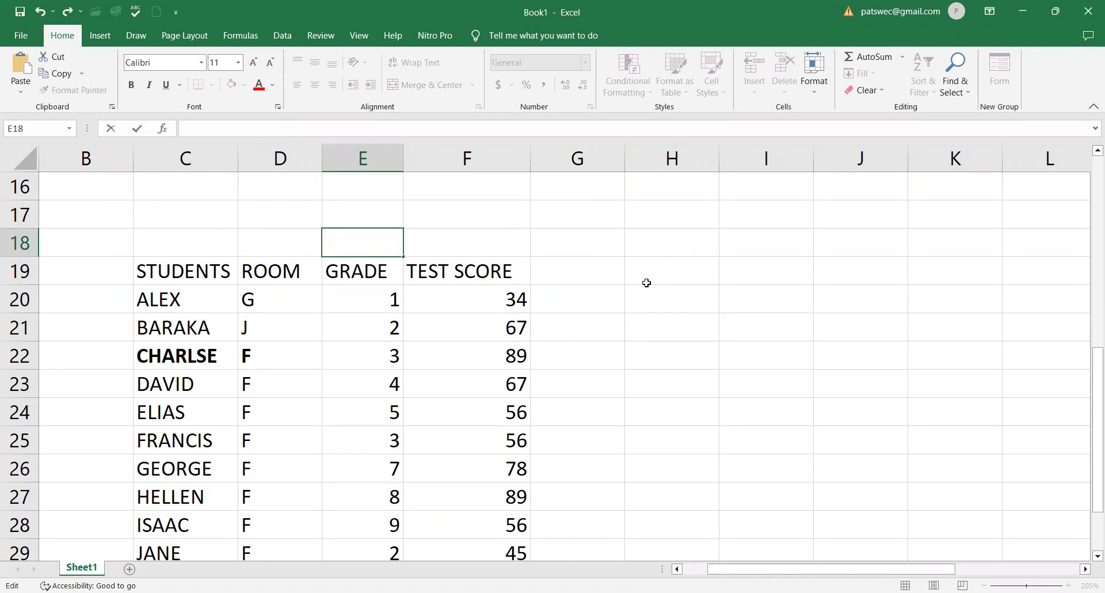
# Step: Enter the title AVERAGEIFS in cell H18
pyautogui.click(669, 251)
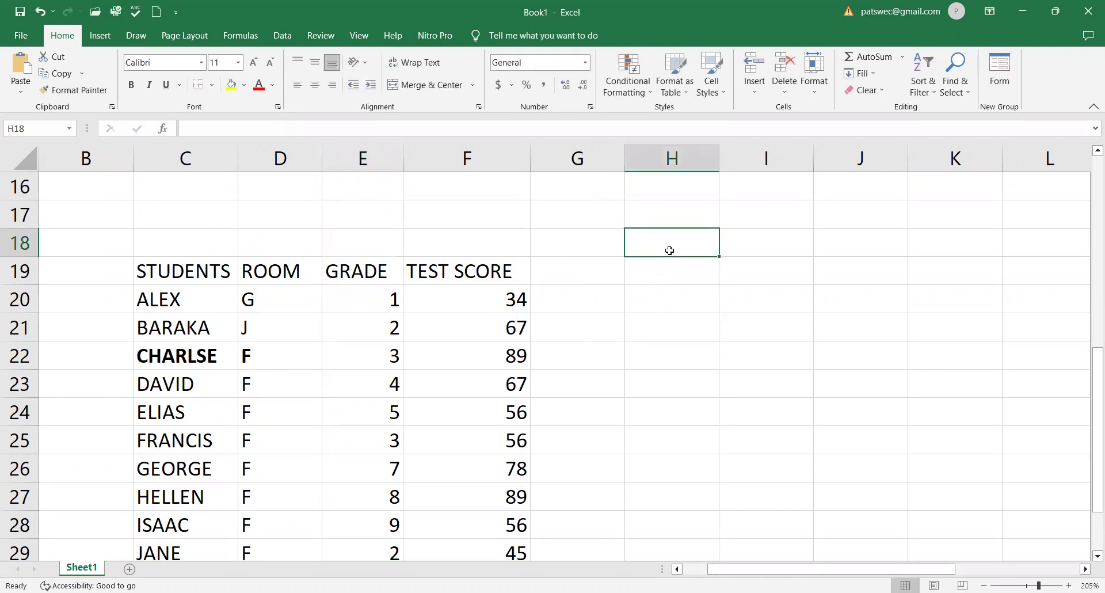
pyautogui.write('AV')
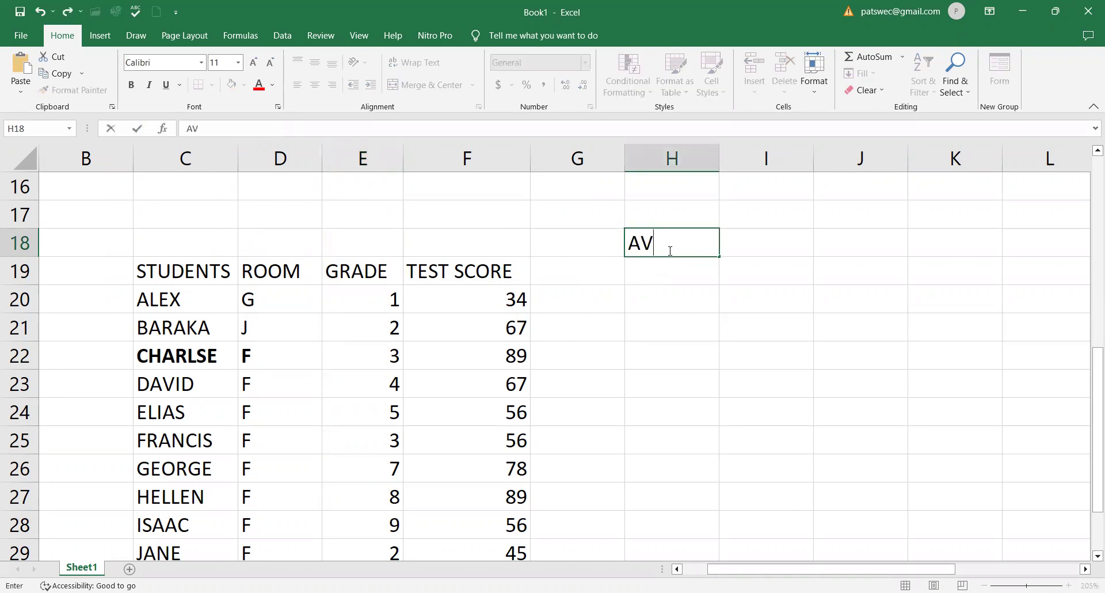
pyautogui.write('ERAGEIFS')
pyautogui.click(735, 289)
# Step: Merge and center the AVERAGEIFS title across G18:J18 and increase its font size by two steps
pyautogui.click(714, 242)
pyautogui.moveTo(599, 244); pyautogui.dragTo(841, 252)
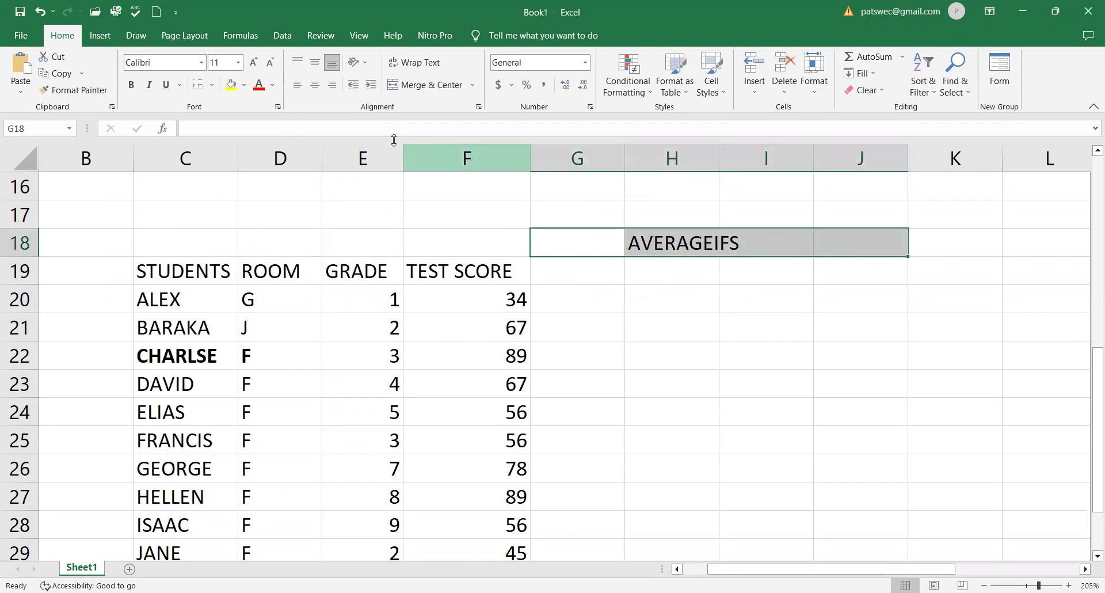
pyautogui.click(447, 86)
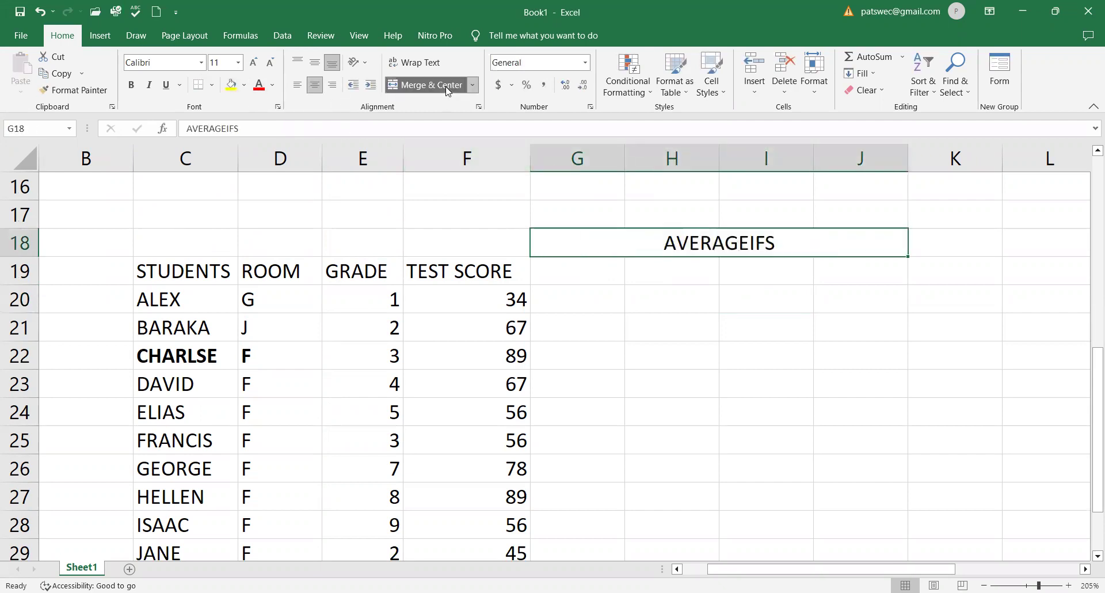
pyautogui.click(251, 67)
pyautogui.click(252, 68)
pyautogui.click(647, 286)
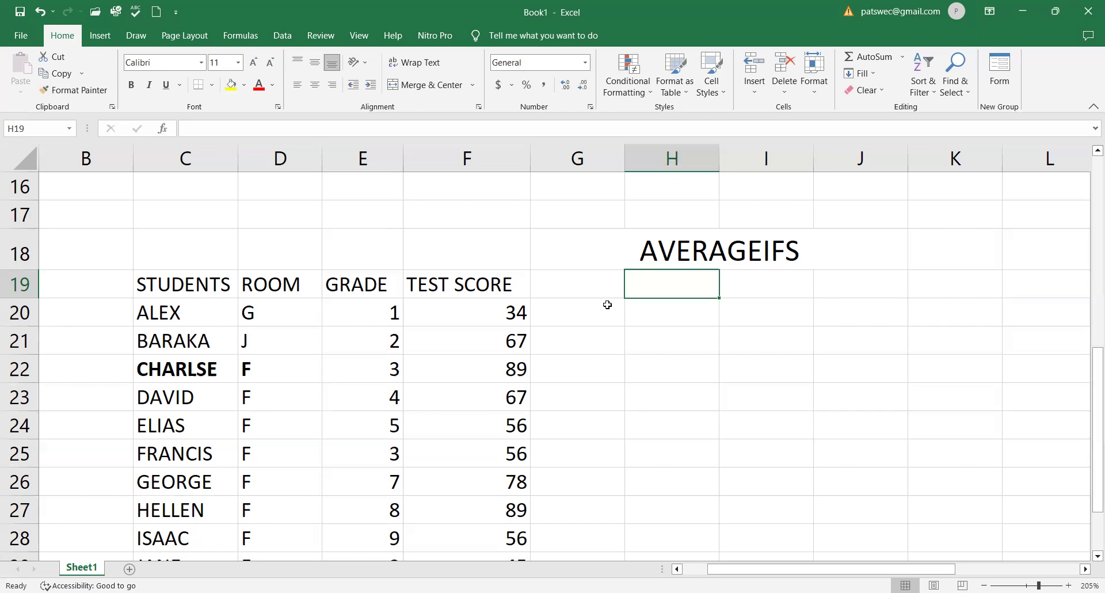
# Step: Make the table headings STUDENTS, ROOM, GRADE and TEST SCORE in C19:F19 bold
pyautogui.click(173, 288)
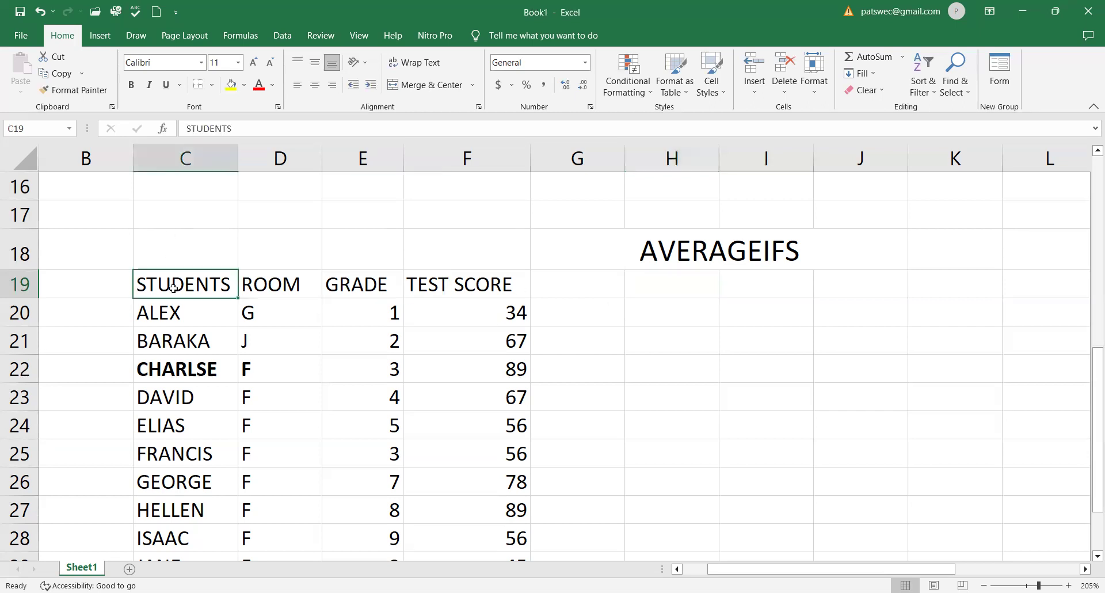
pyautogui.click(132, 85)
pyautogui.click(283, 286)
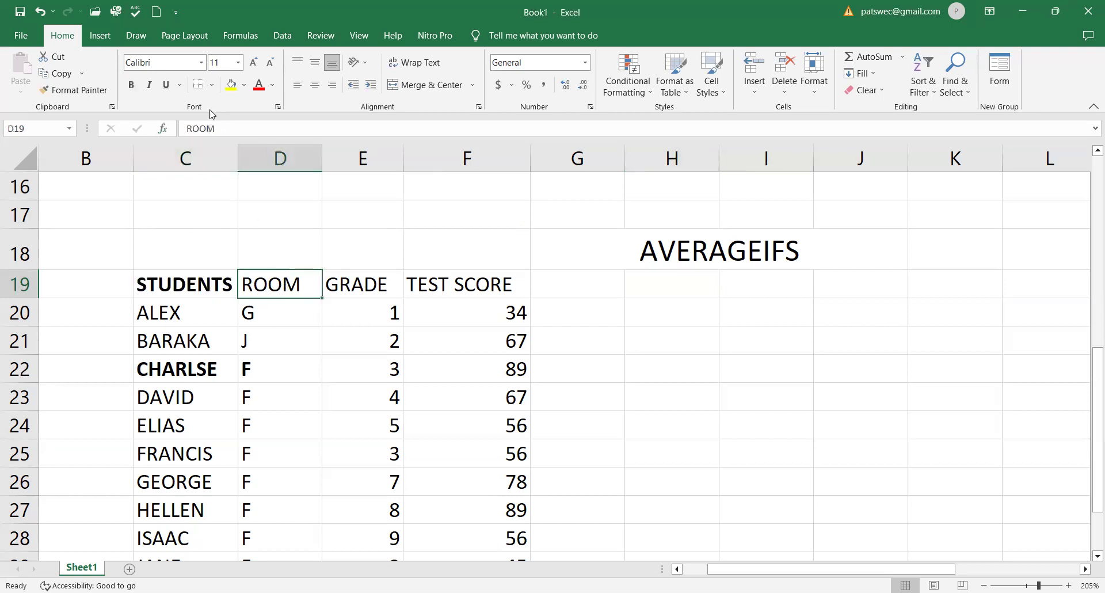
pyautogui.click(131, 86)
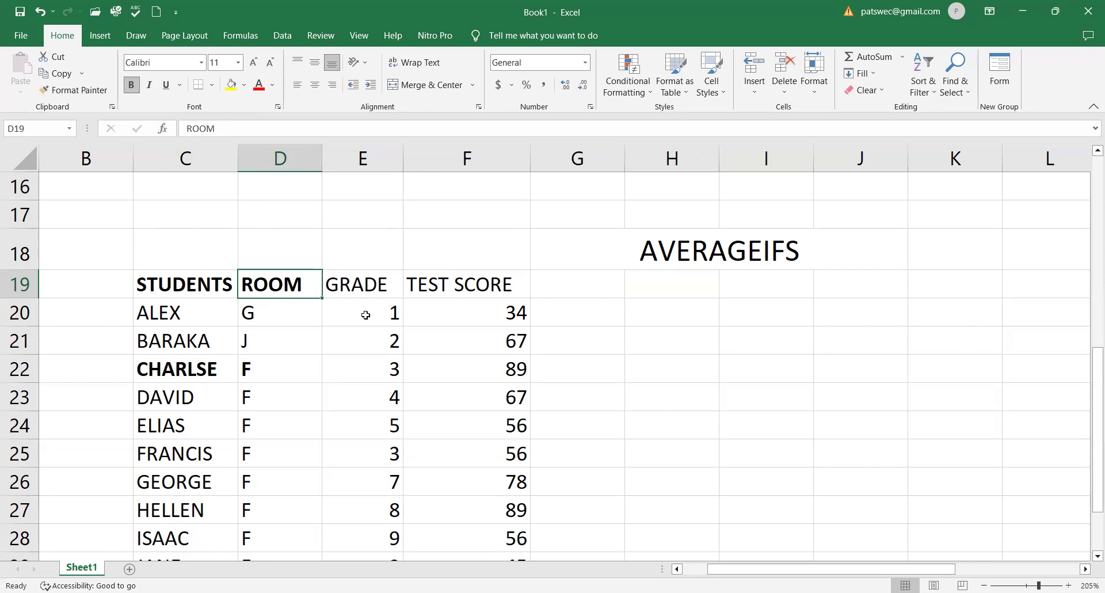
pyautogui.click(364, 287)
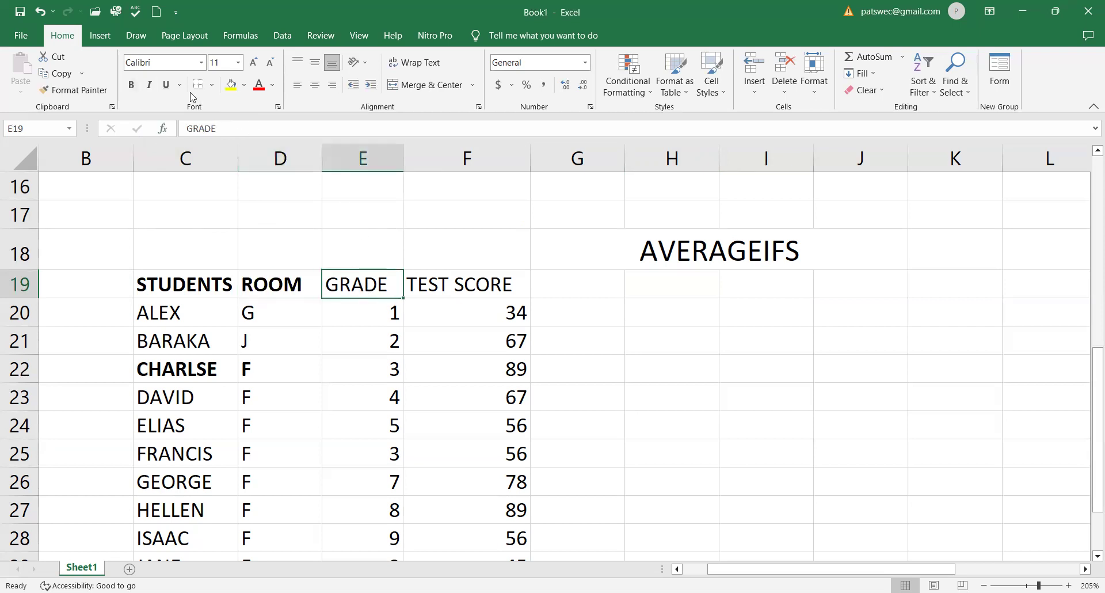
pyautogui.click(131, 85)
pyautogui.click(465, 281)
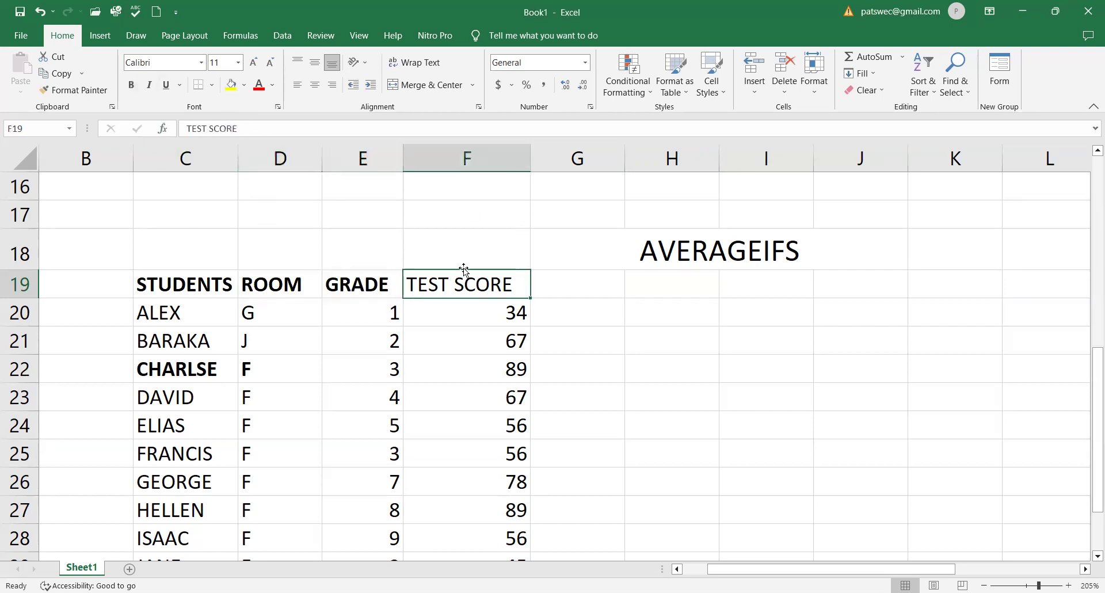
pyautogui.click(132, 87)
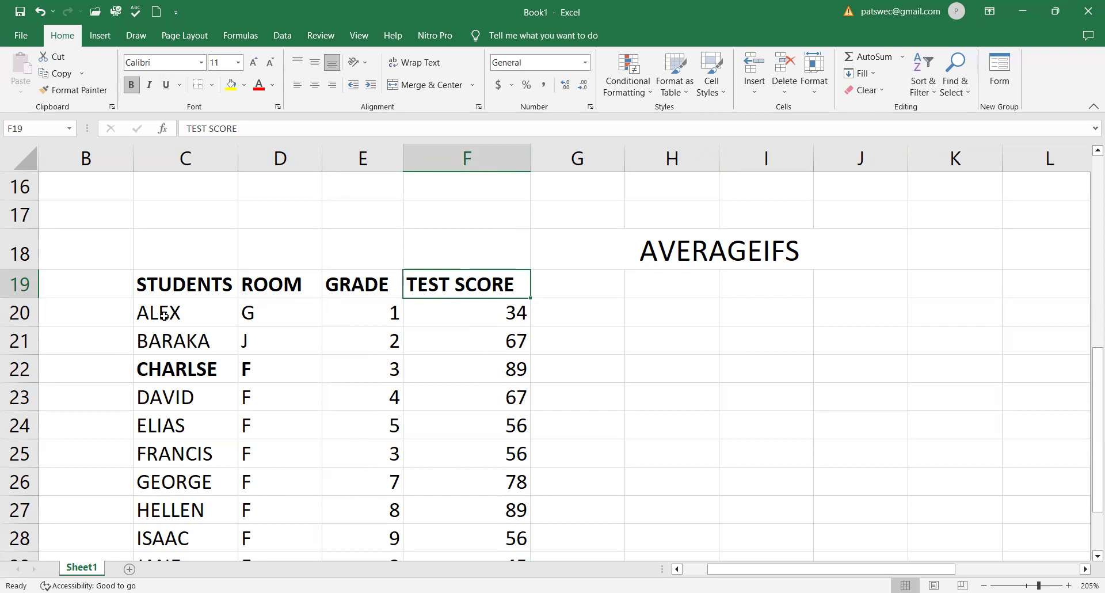
pyautogui.scroll(-1, 275, 352)
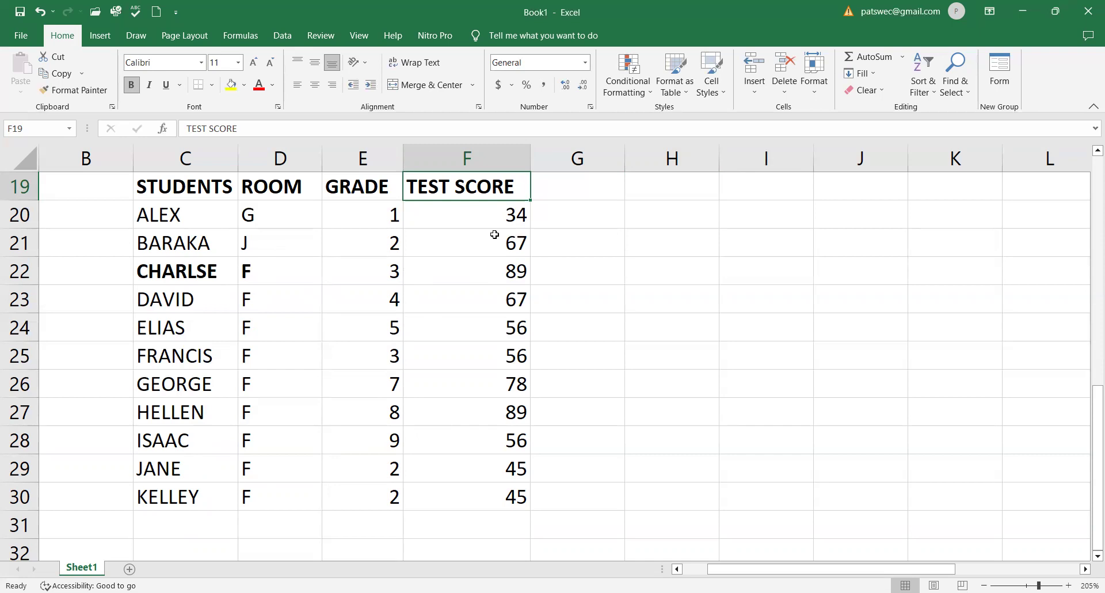
pyautogui.scroll(2, 708, 338)
pyautogui.scroll(-1, 661, 360)
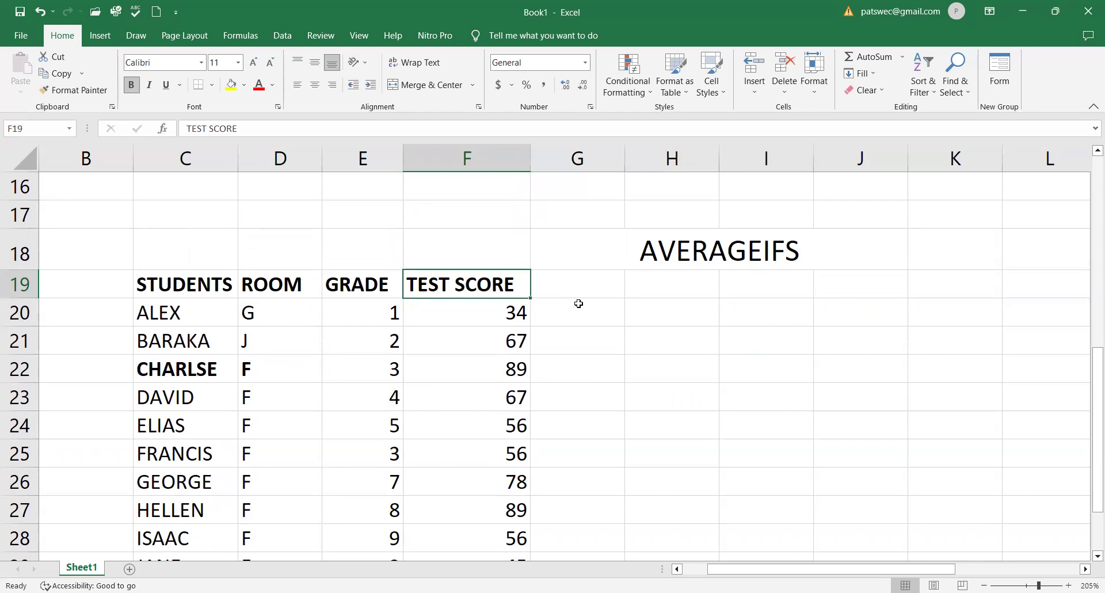
pyautogui.click(639, 312)
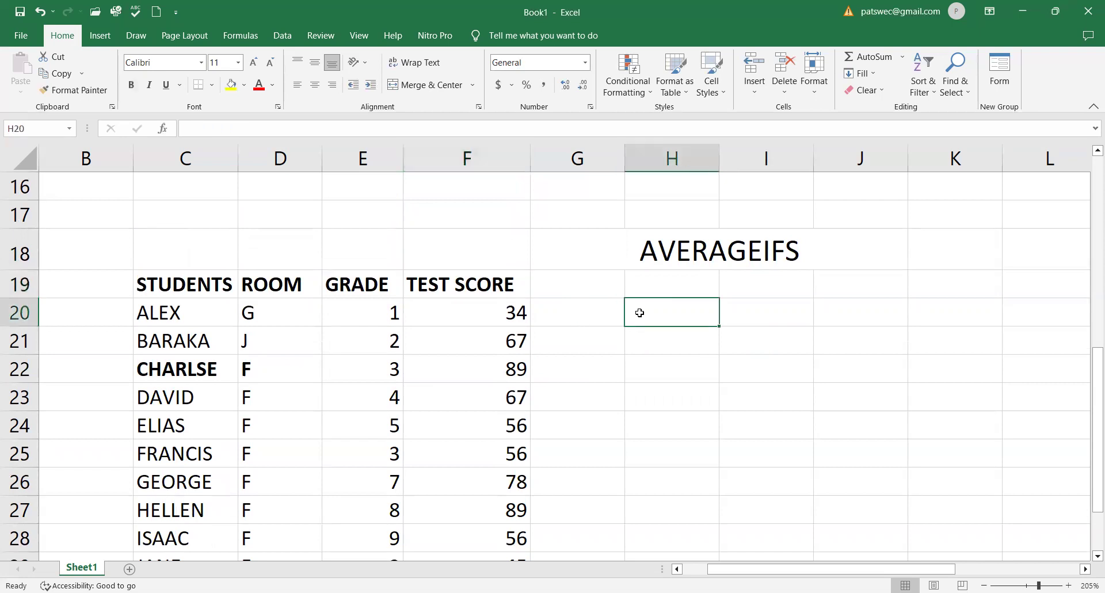
# Step: Add the heading RESULT in cell G19 beside TEST SCORE and widen column G
pyautogui.click(588, 285)
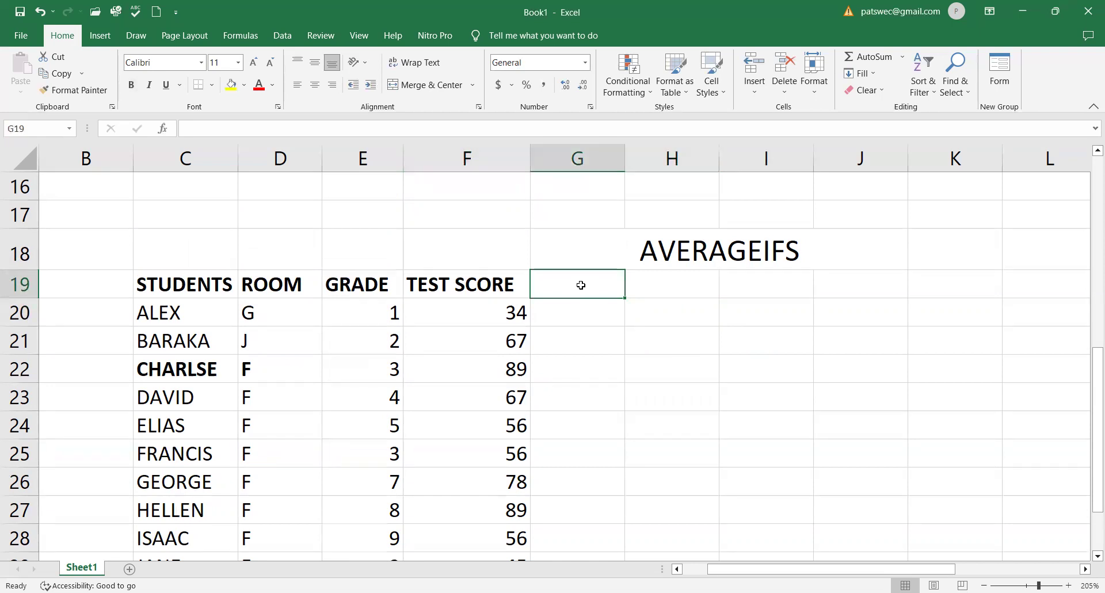
pyautogui.write('RESU;')
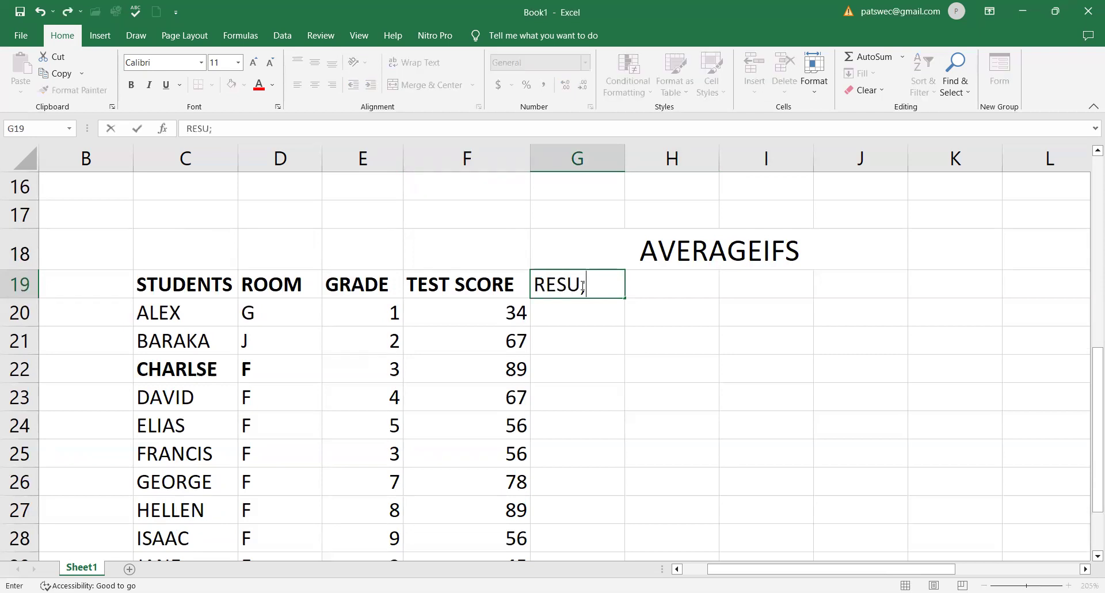
pyautogui.press('BackSpace')
pyautogui.write('LT')
pyautogui.click(591, 313)
pyautogui.moveTo(627, 160); pyautogui.dragTo(696, 157)
pyautogui.click(565, 339)
# Step: Start an AVERAGEIFS formula in cell G20 with the test scores F20:F30 as the average range
pyautogui.click(584, 313)
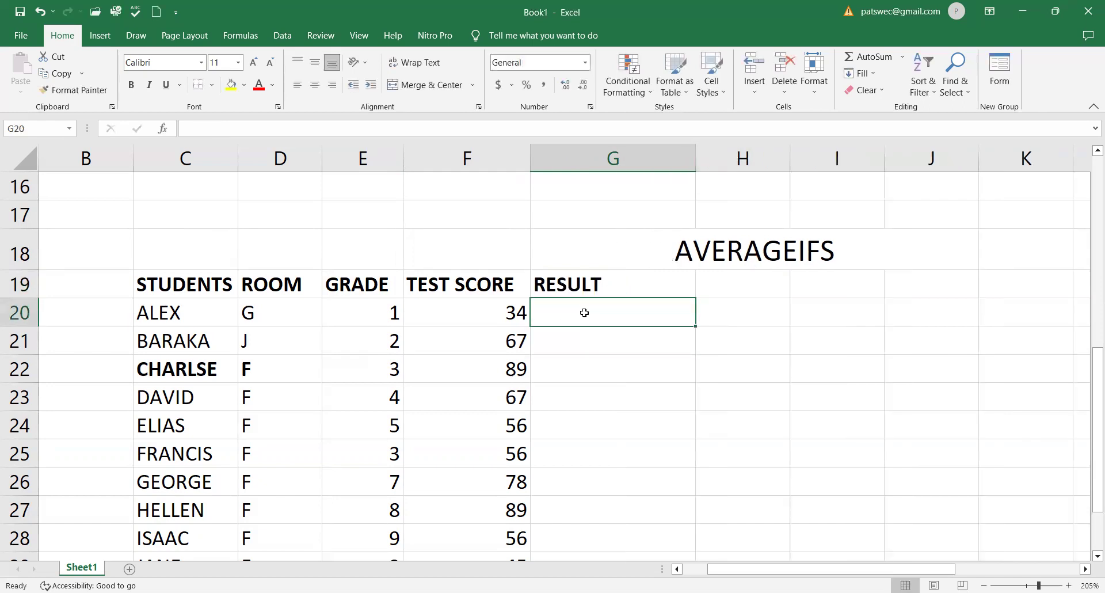
pyautogui.write('=')
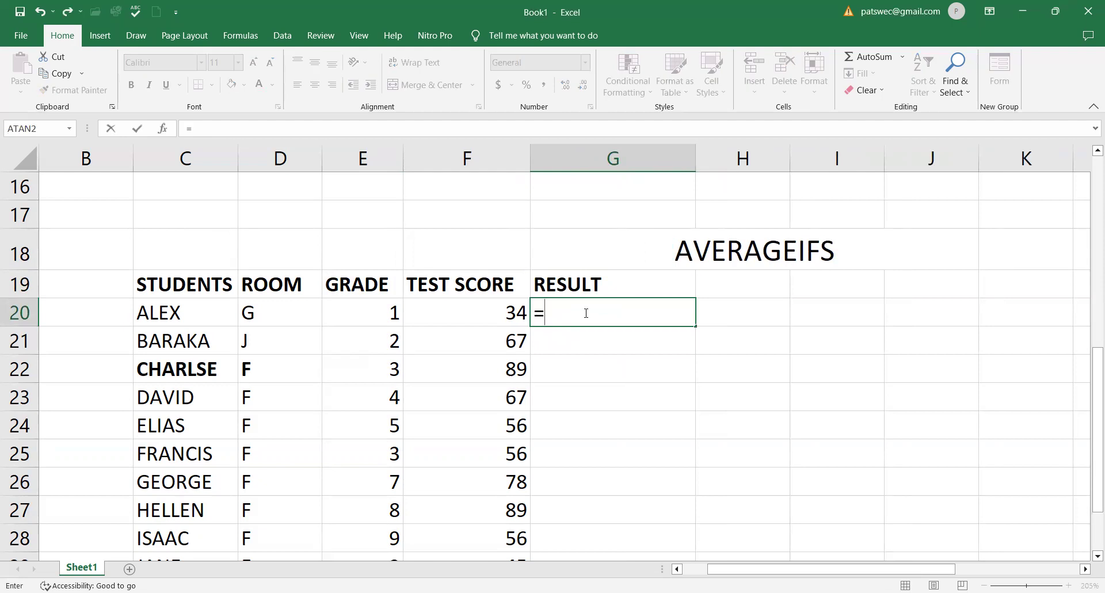
pyautogui.write('AVERA')
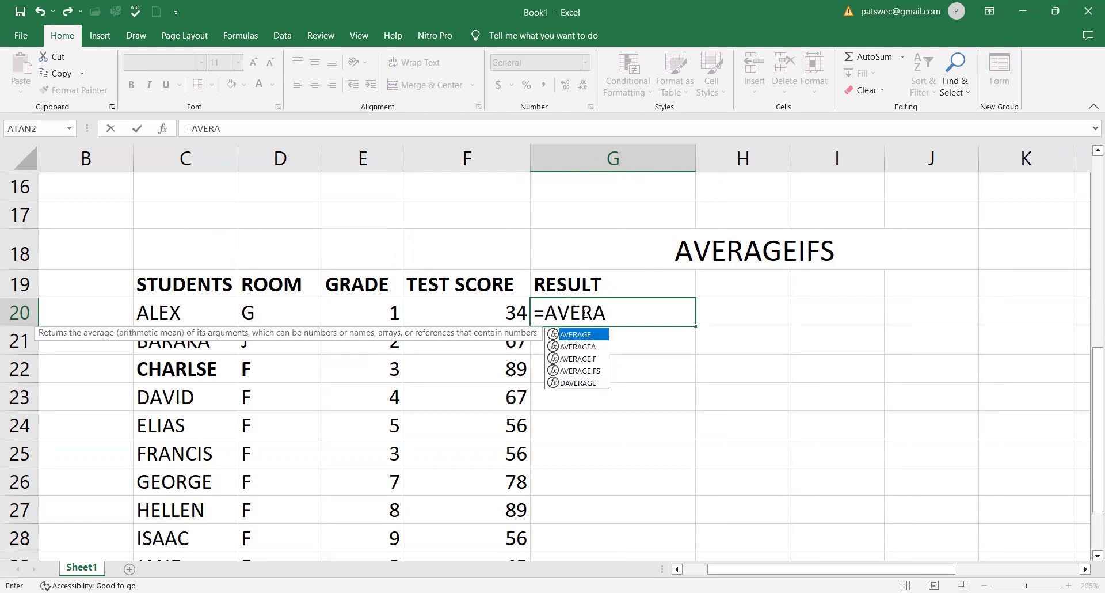
pyautogui.doubleClick(588, 370)
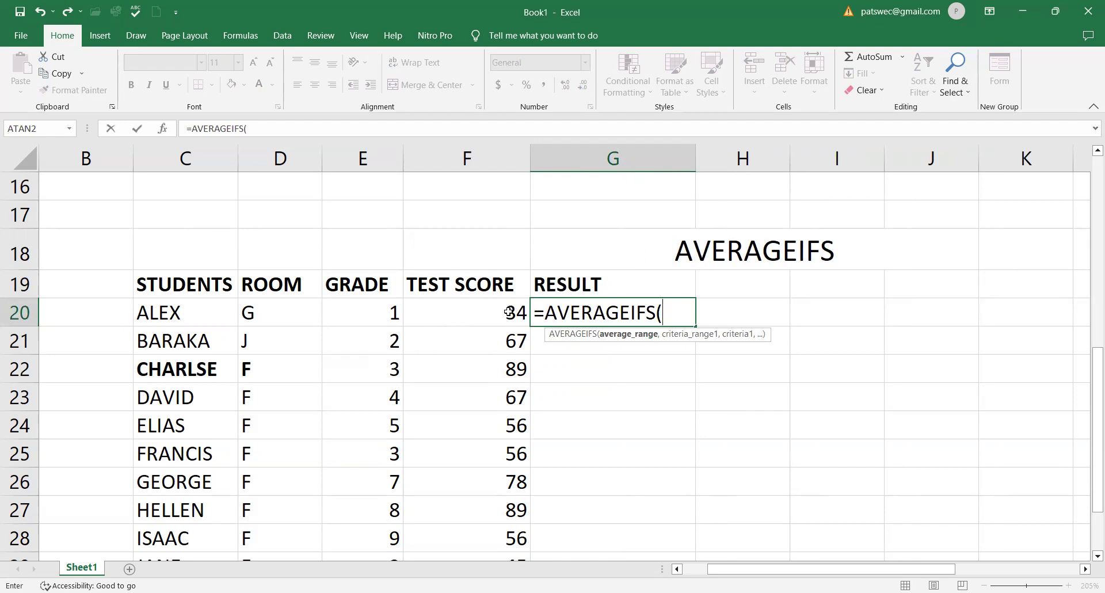
pyautogui.scroll(-2, 499, 493)
pyautogui.scroll(2, 499, 493)
pyautogui.scroll(-1, 499, 493)
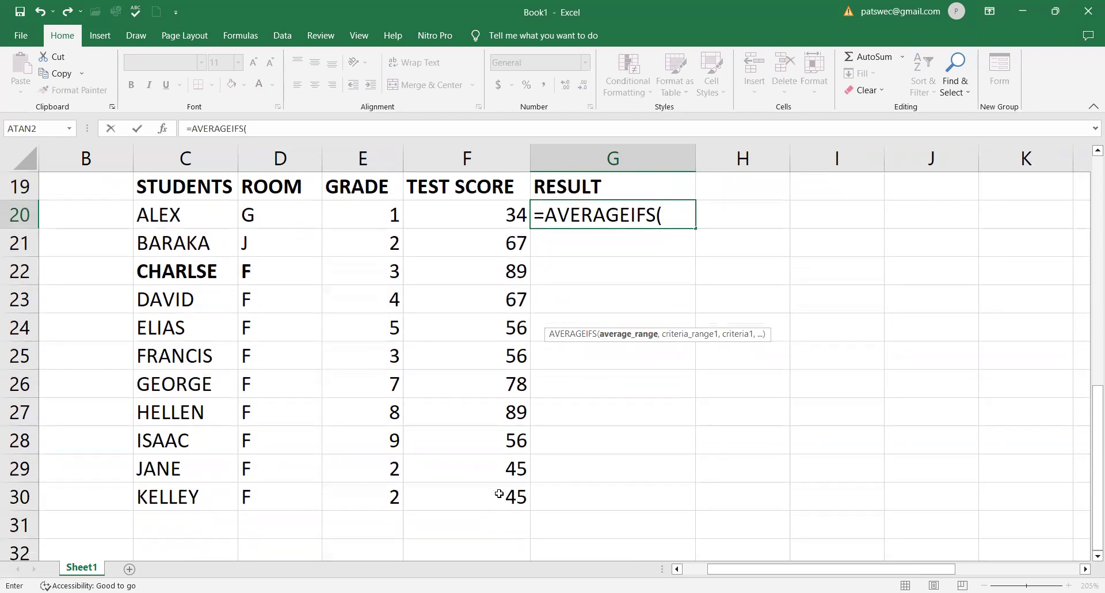
pyautogui.scroll(1, 649, 375)
pyautogui.click(509, 314)
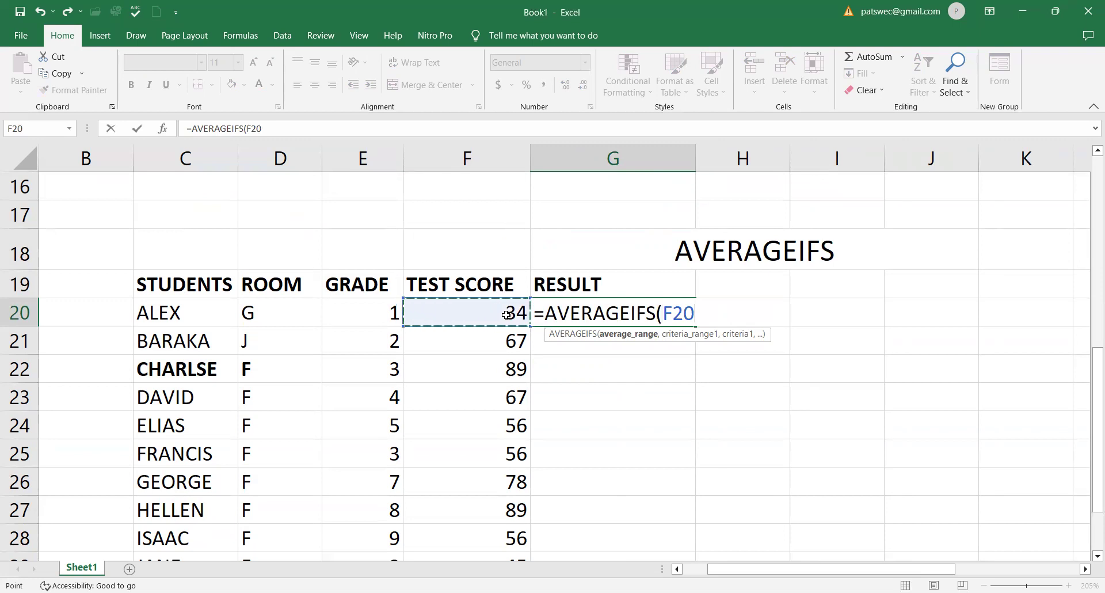
pyautogui.hotkey('ctrl', 'shift', 'Down')
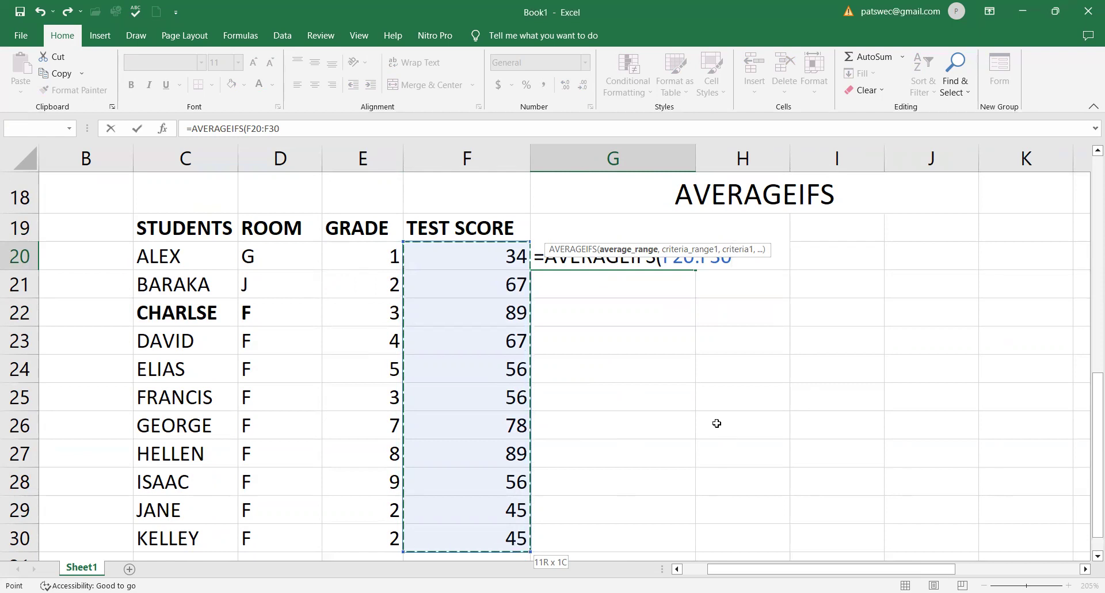
pyautogui.write(',')
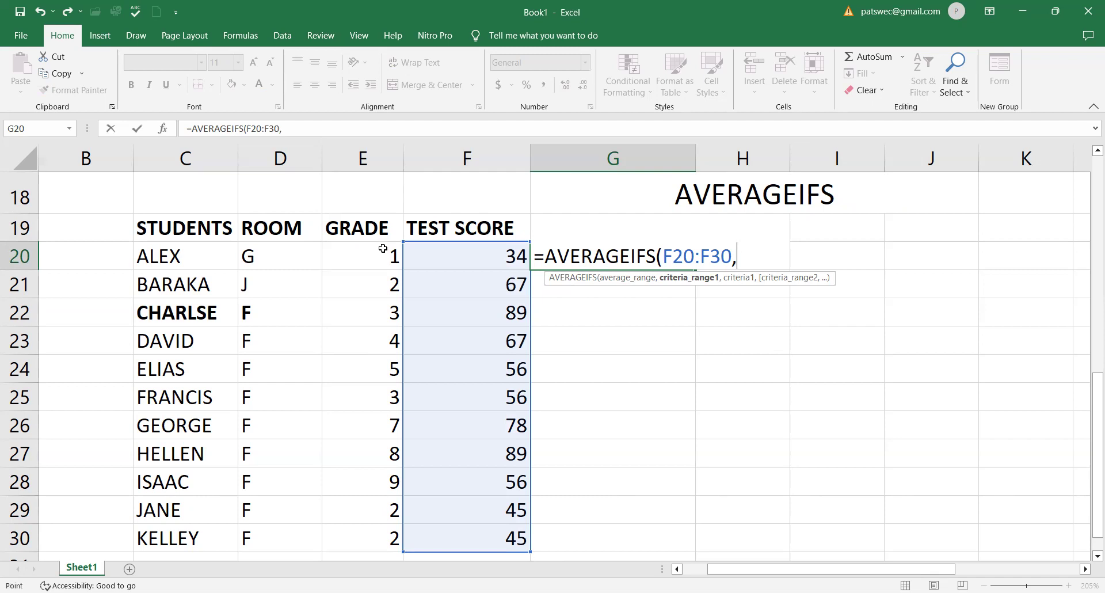
# Step: Add the grade cells E20 through E30 to the formula as its first criteria range
pyautogui.click(382, 249)
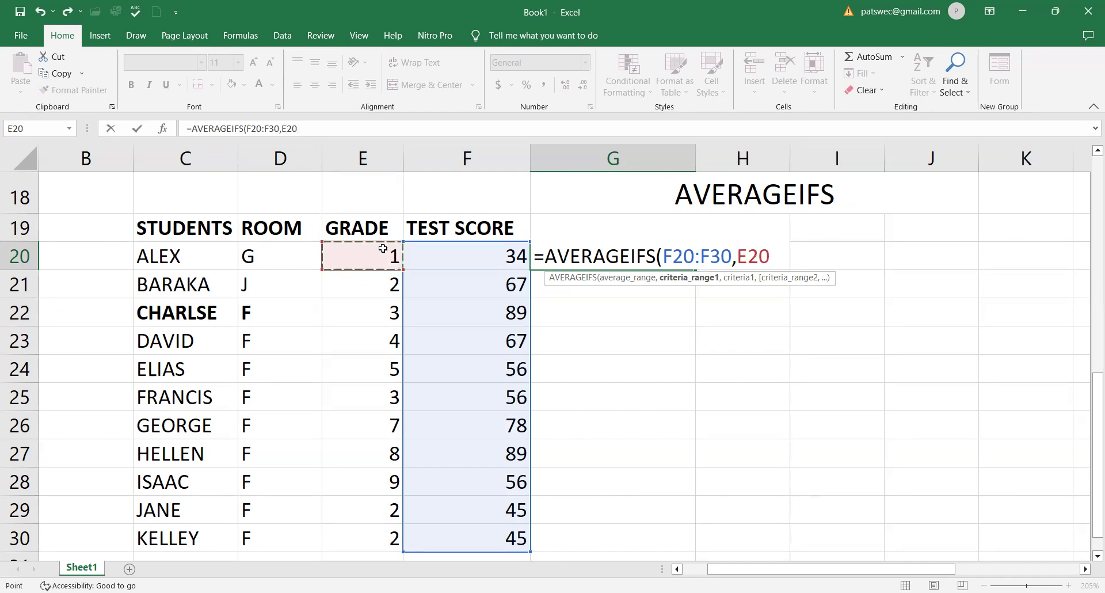
pyautogui.press('F8')
pyautogui.press('BackSpace')
pyautogui.press('BackSpace')
pyautogui.press('BackSpace')
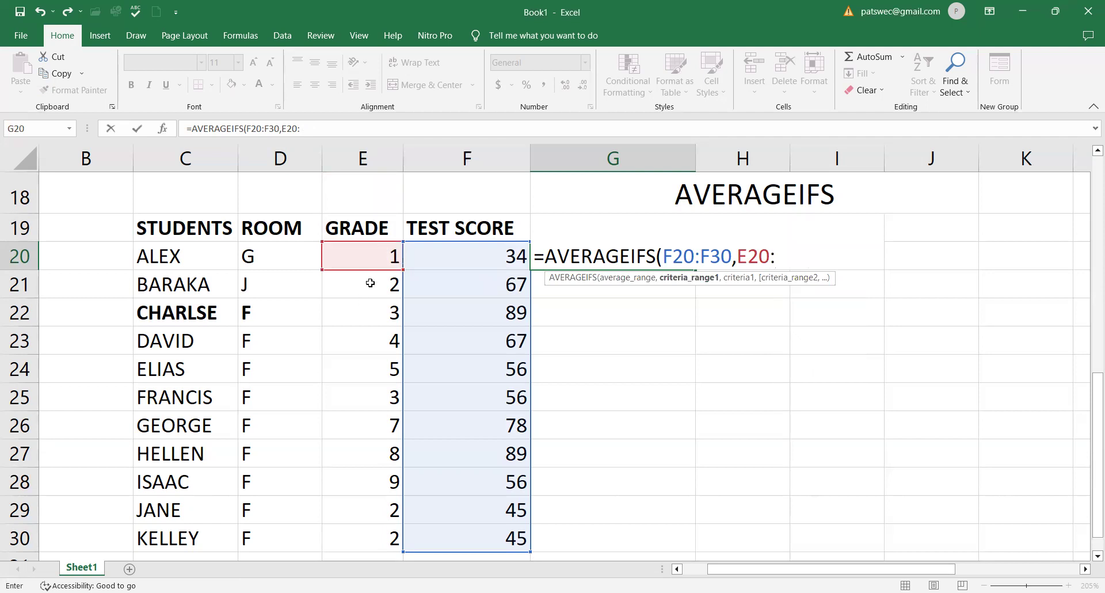
pyautogui.click(367, 254)
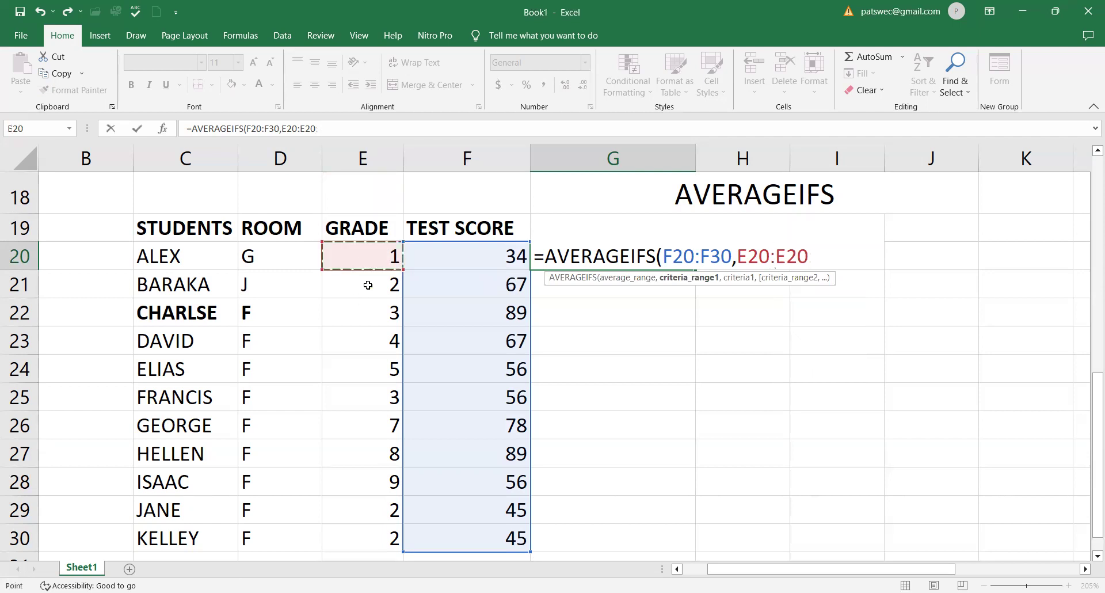
pyautogui.write(':')
pyautogui.click(371, 529)
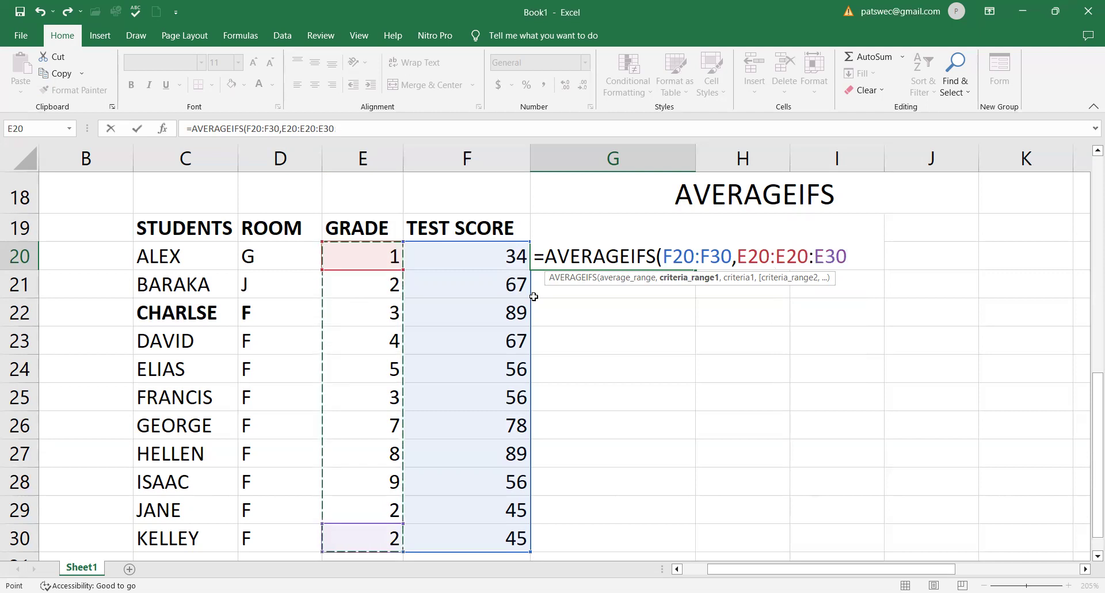
pyautogui.write(',')
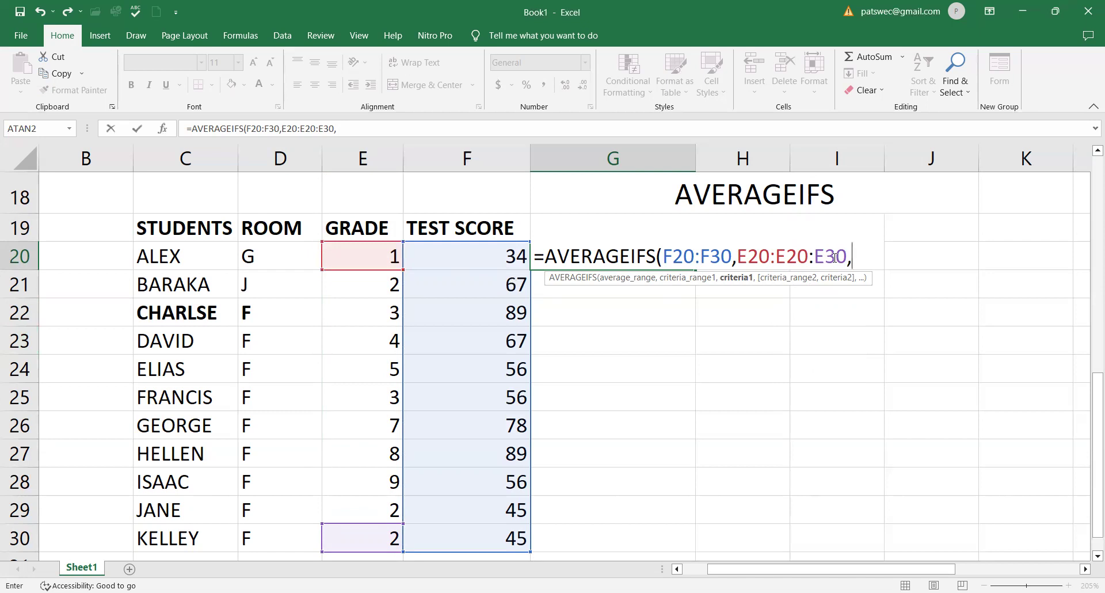
# Step: Remove the duplicate E20 reference from the first criteria range so that it reads E20:E30
pyautogui.click(810, 256)
pyautogui.press('BackSpace')
pyautogui.press('BackSpace')
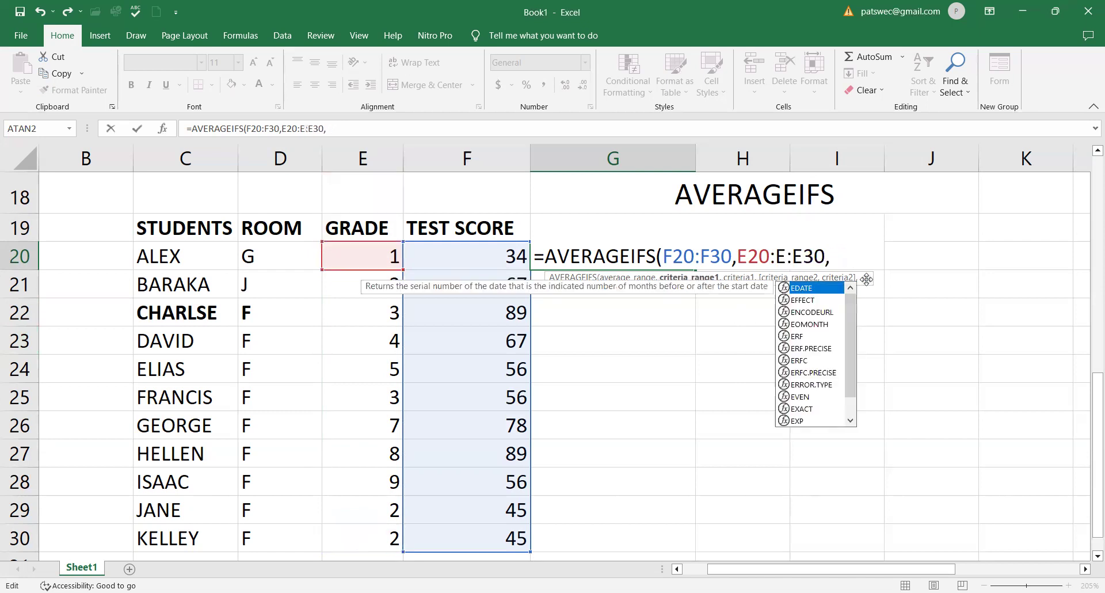
pyautogui.press('BackSpace')
pyautogui.press('BackSpace')
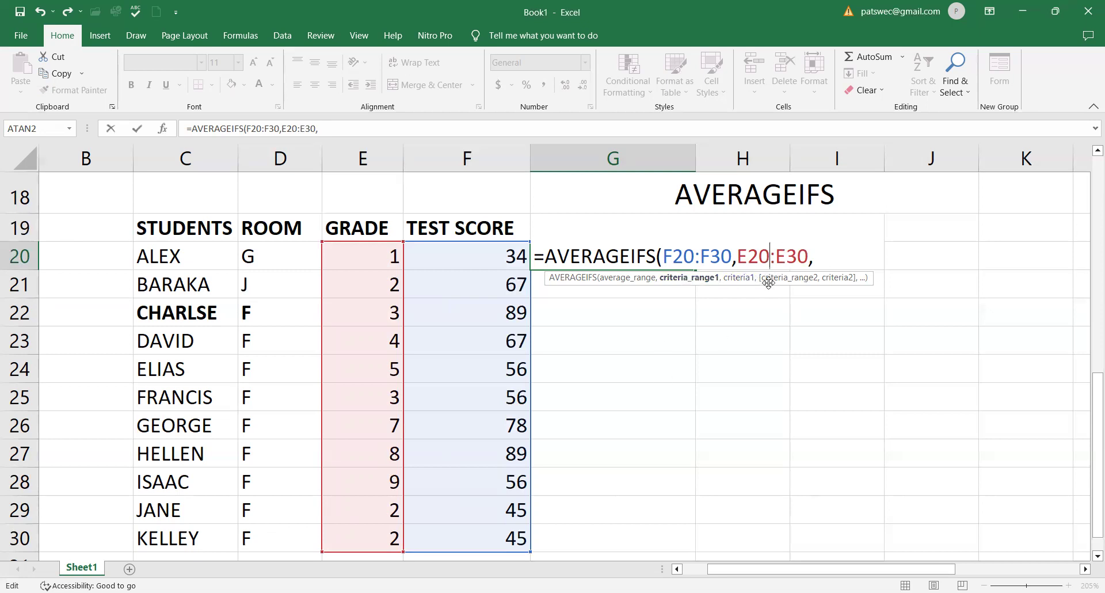
# Step: Complete the AVERAGEIFS formula in G20 with 2 as the grade criterion and enter it
pyautogui.click(818, 258)
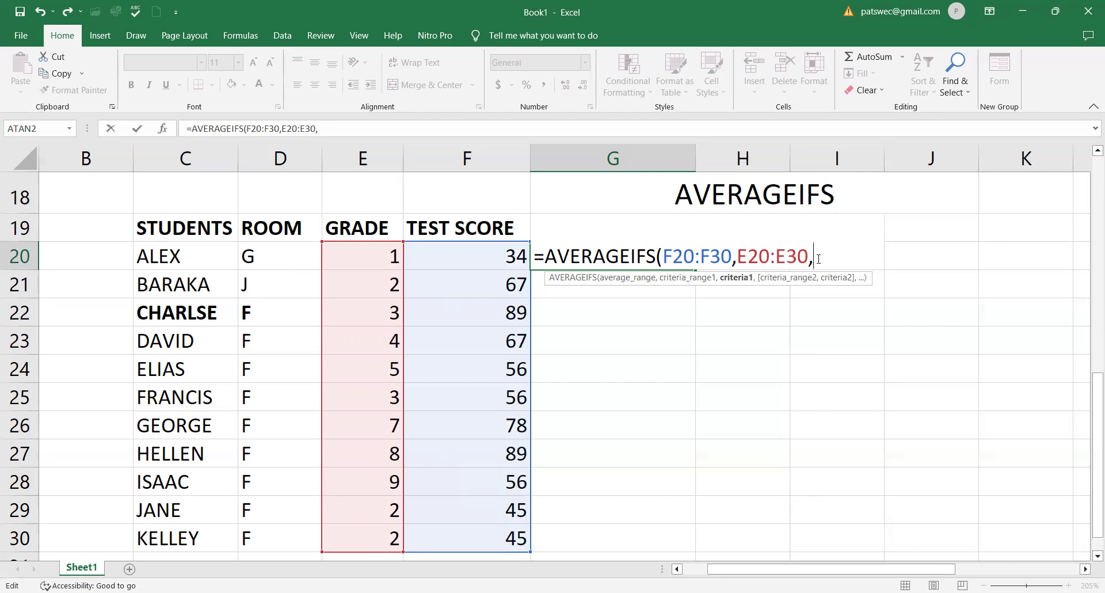
pyautogui.write('2)')
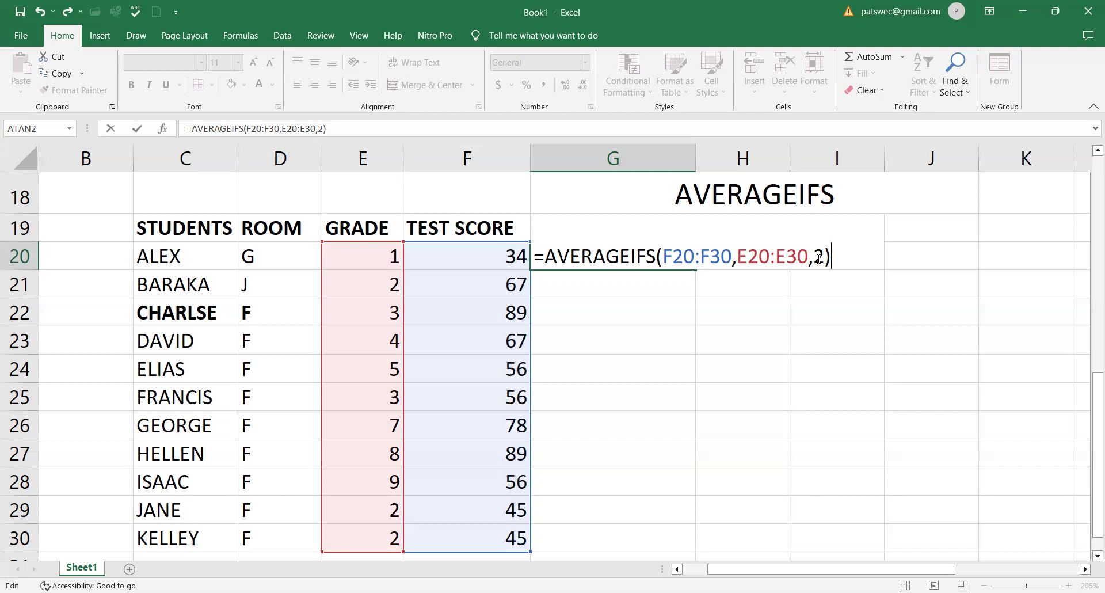
pyautogui.press('Return')
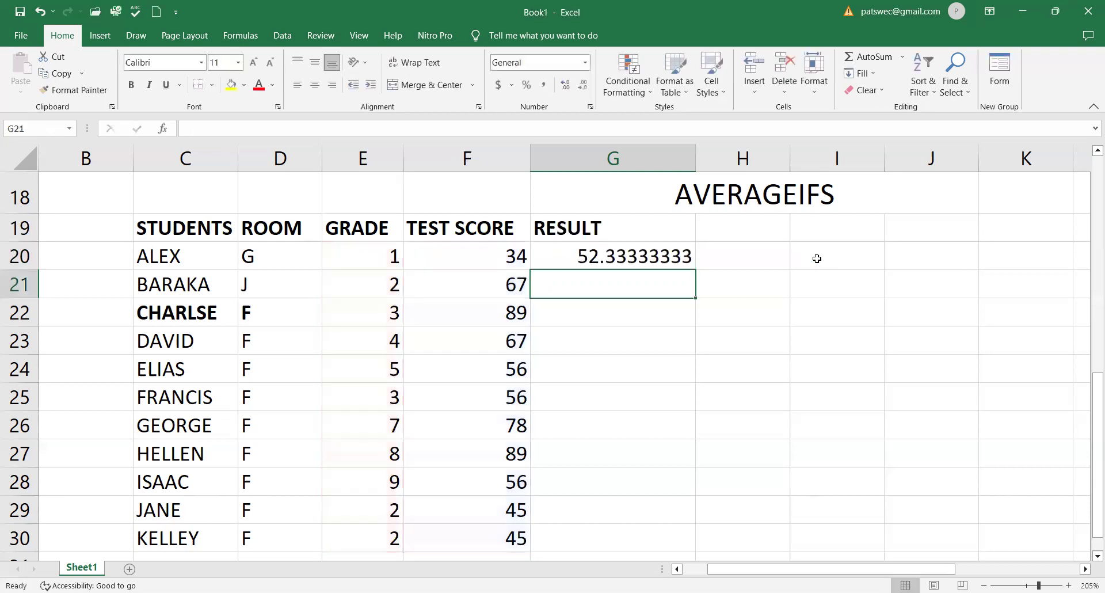
pyautogui.click(657, 253)
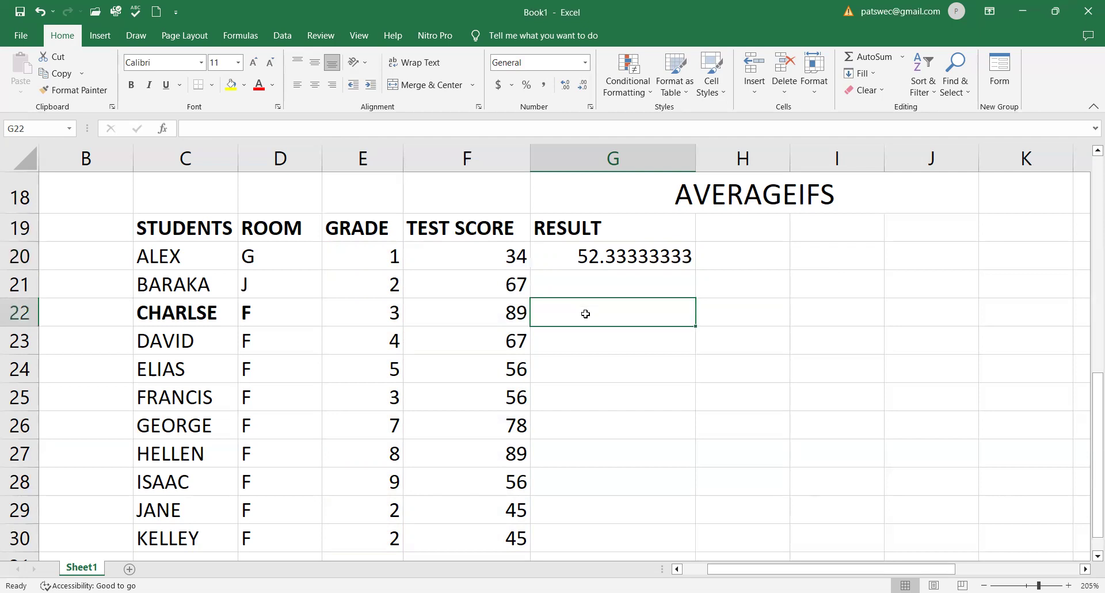
# Step: Enter an AVERAGE formula in cell G22 for the grade 2 test scores in F21, F29 and F30
pyautogui.write('=')
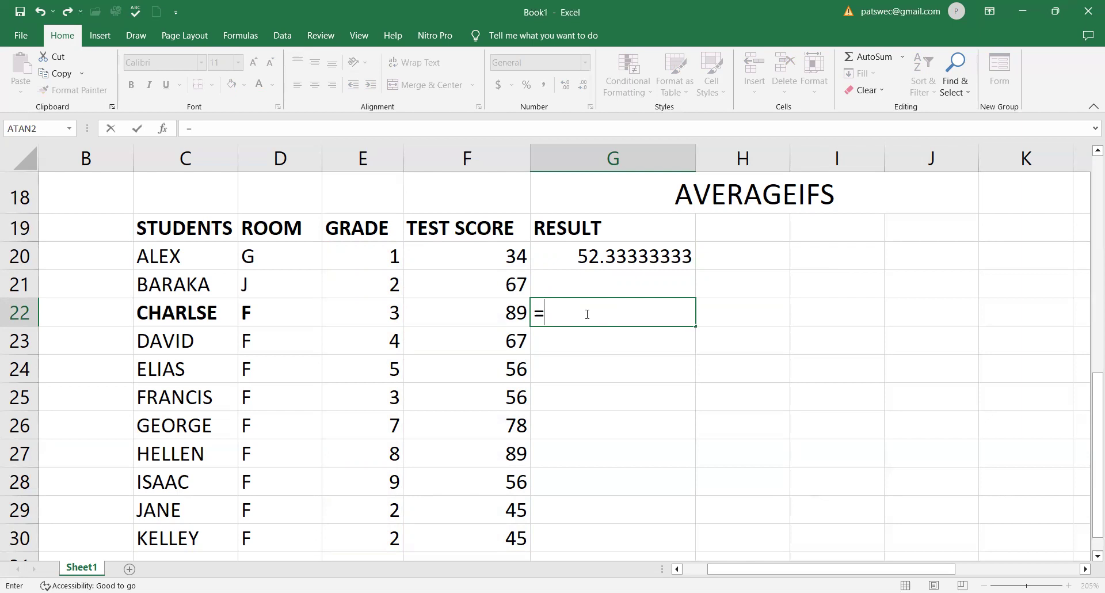
pyautogui.write('AVERA')
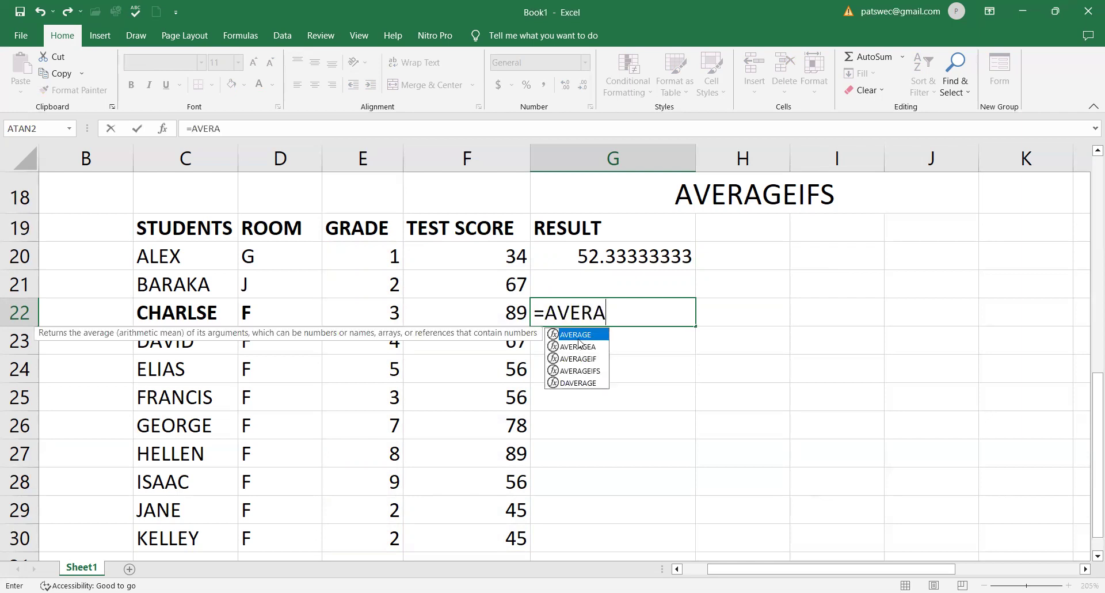
pyautogui.doubleClick(578, 335)
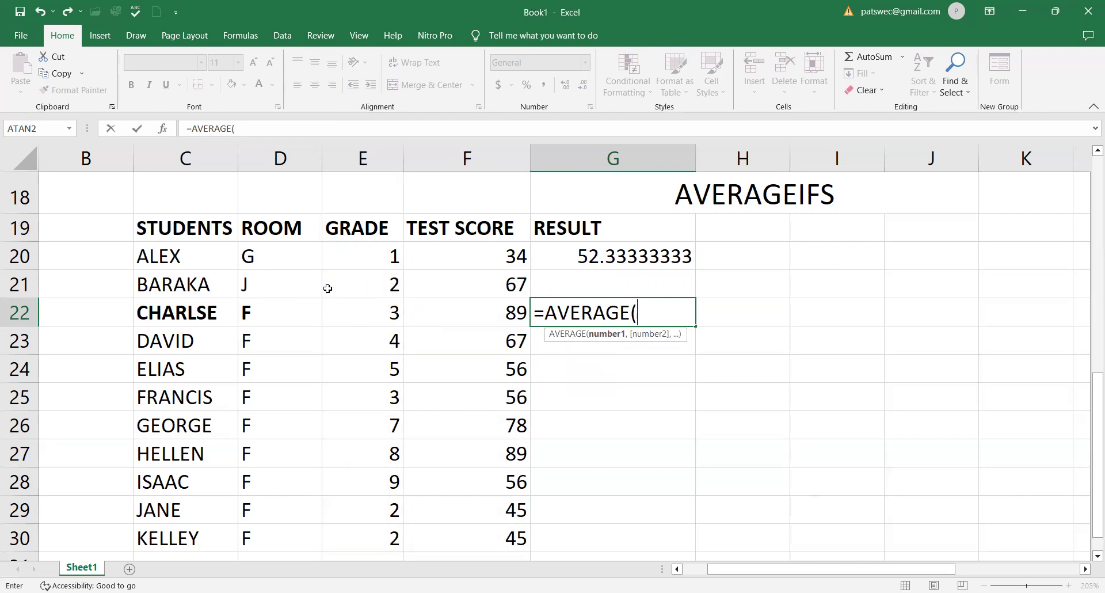
pyautogui.click(510, 283)
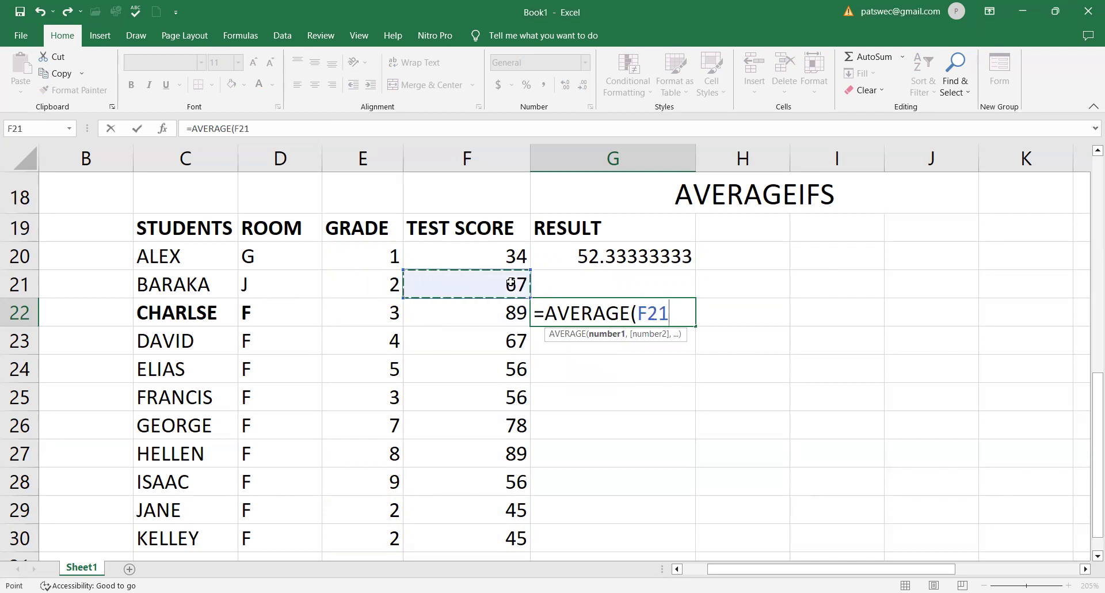
pyautogui.write(',')
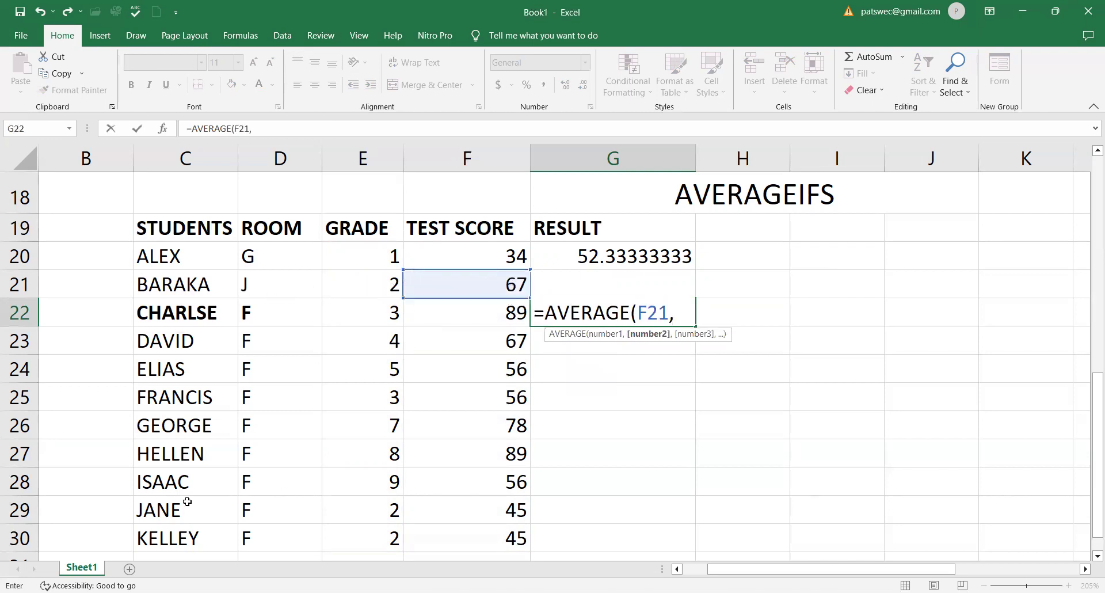
pyautogui.click(524, 509)
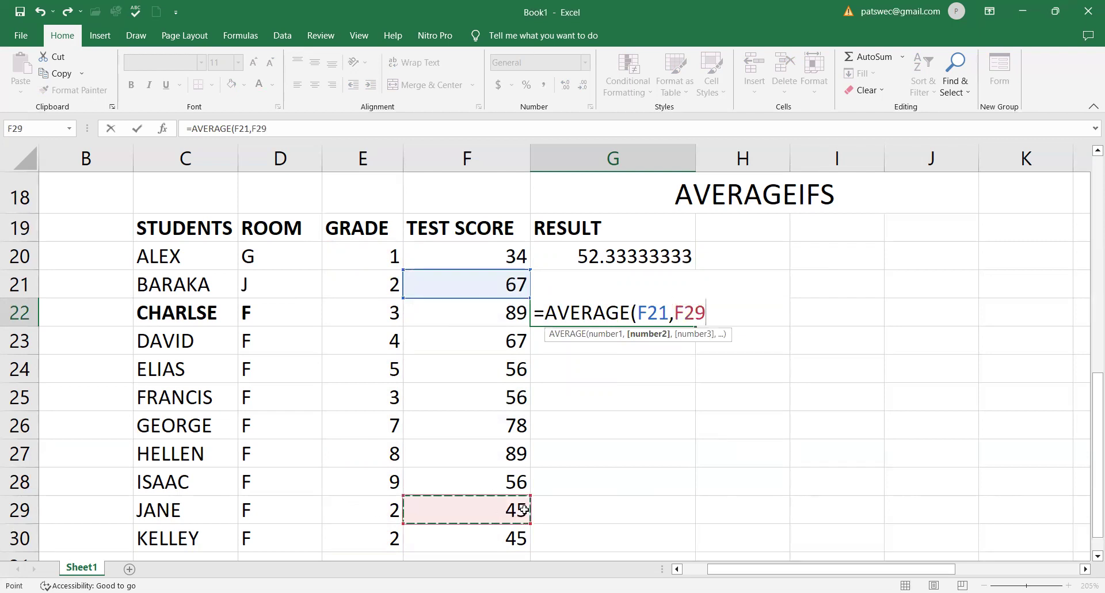
pyautogui.write(',')
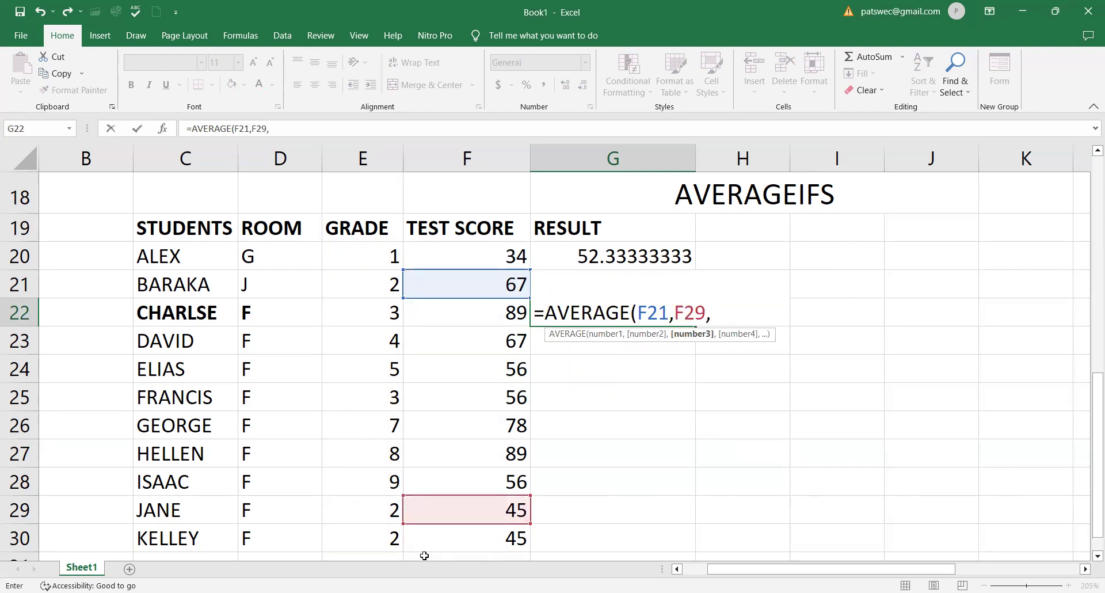
pyautogui.click(513, 538)
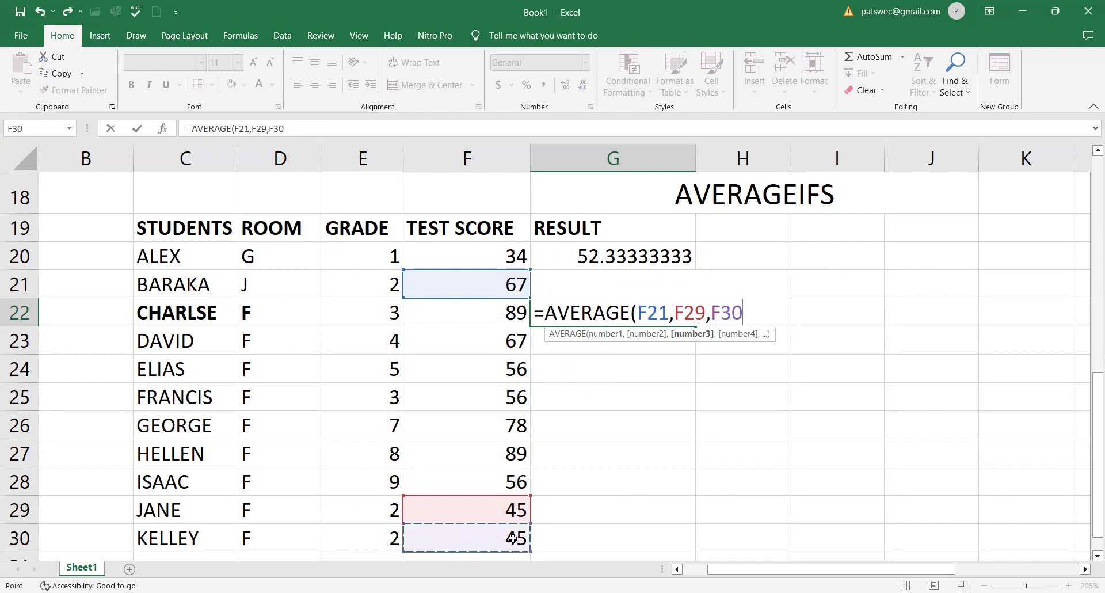
pyautogui.write(')')
pyautogui.press('Return')
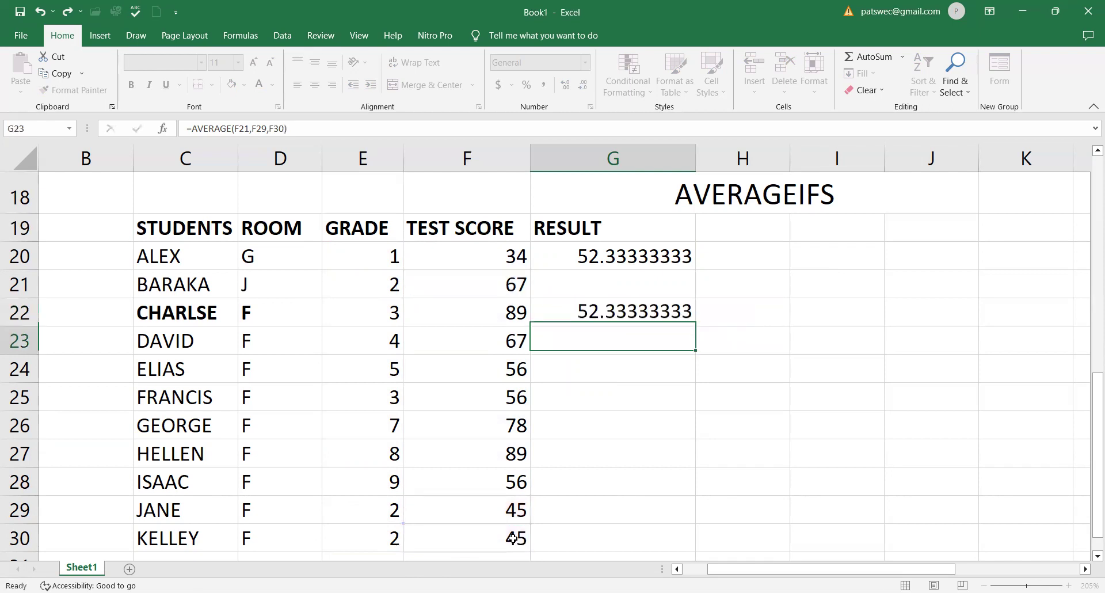
pyautogui.click(640, 316)
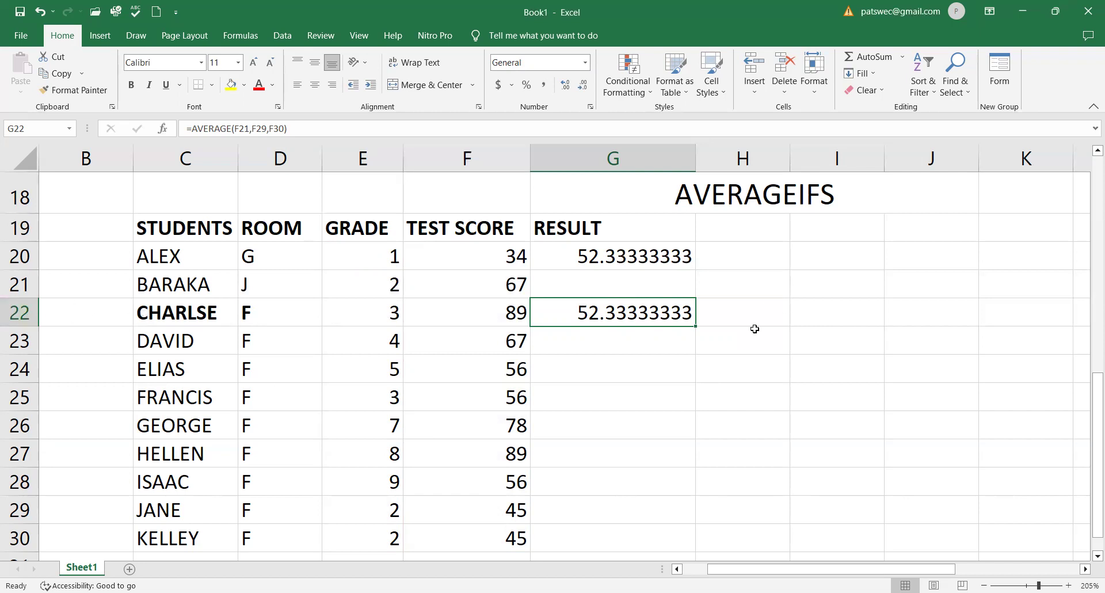
# Step: Start an AVERAGEIFS formula in cell G24 with the test scores F20:F30 as the average range
pyautogui.click(577, 364)
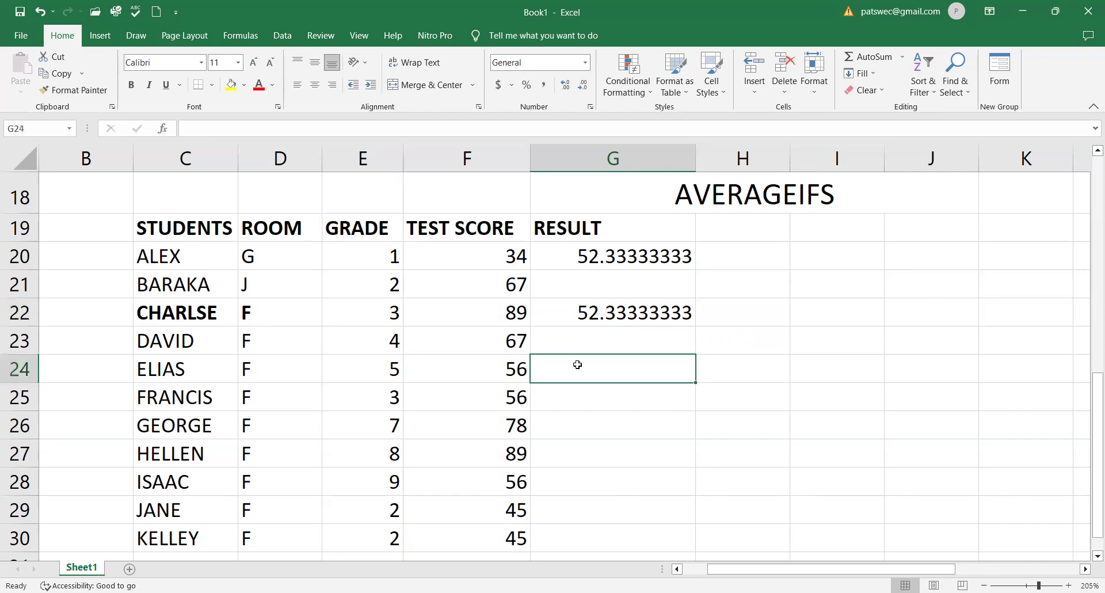
pyautogui.write('=')
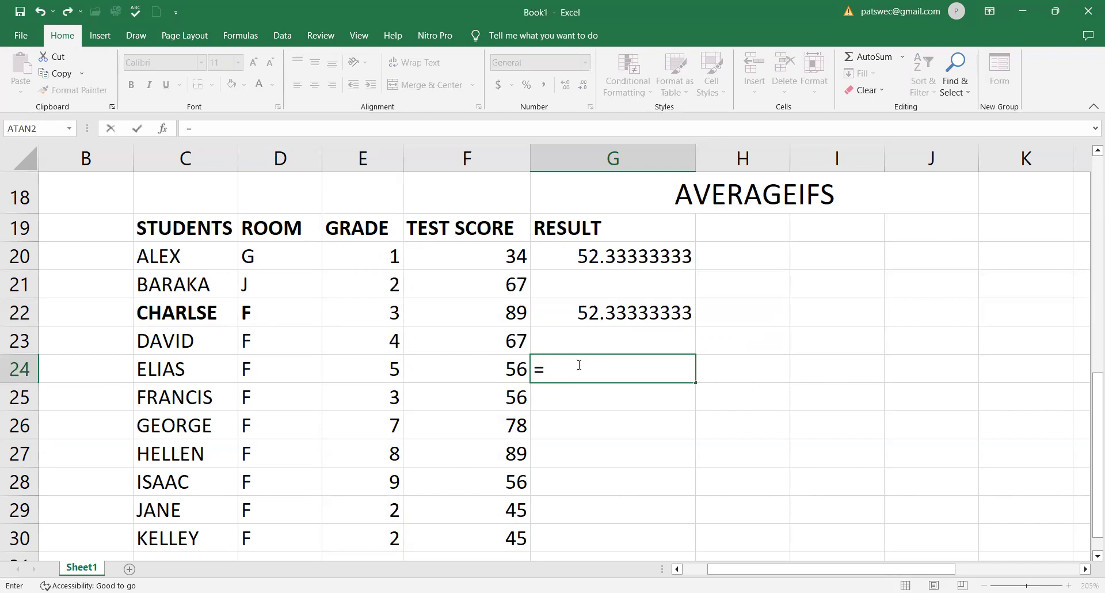
pyautogui.write('AVER')
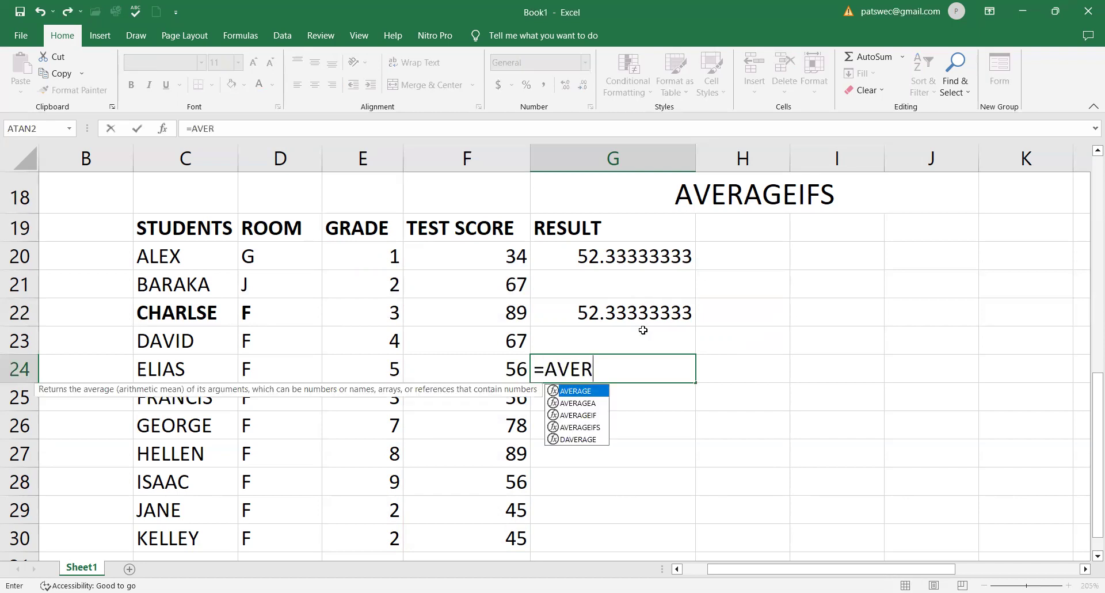
pyautogui.click(594, 431)
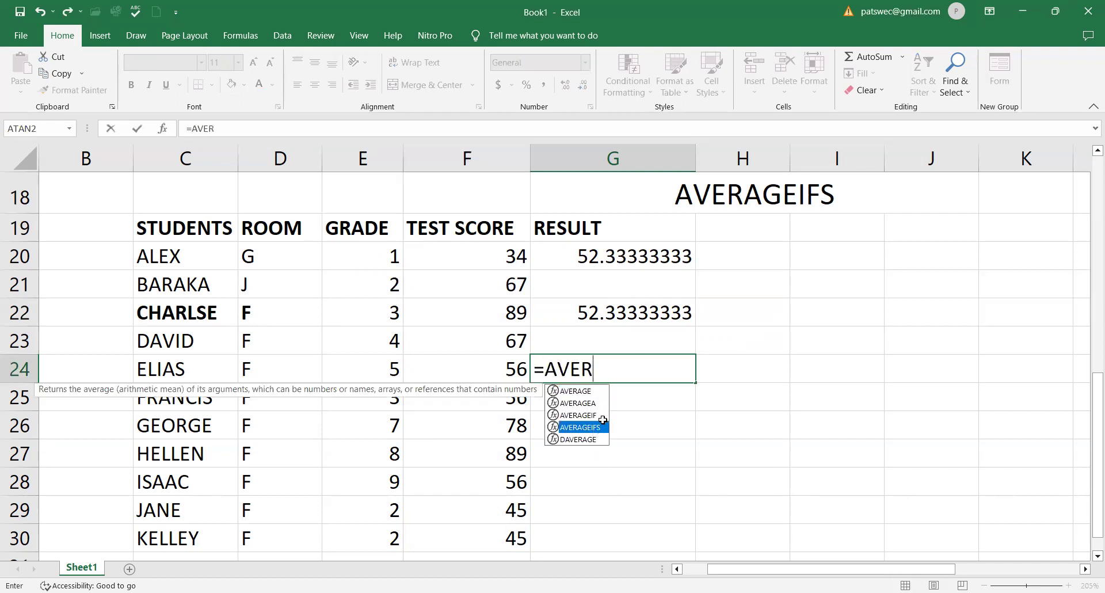
pyautogui.press('Tab')
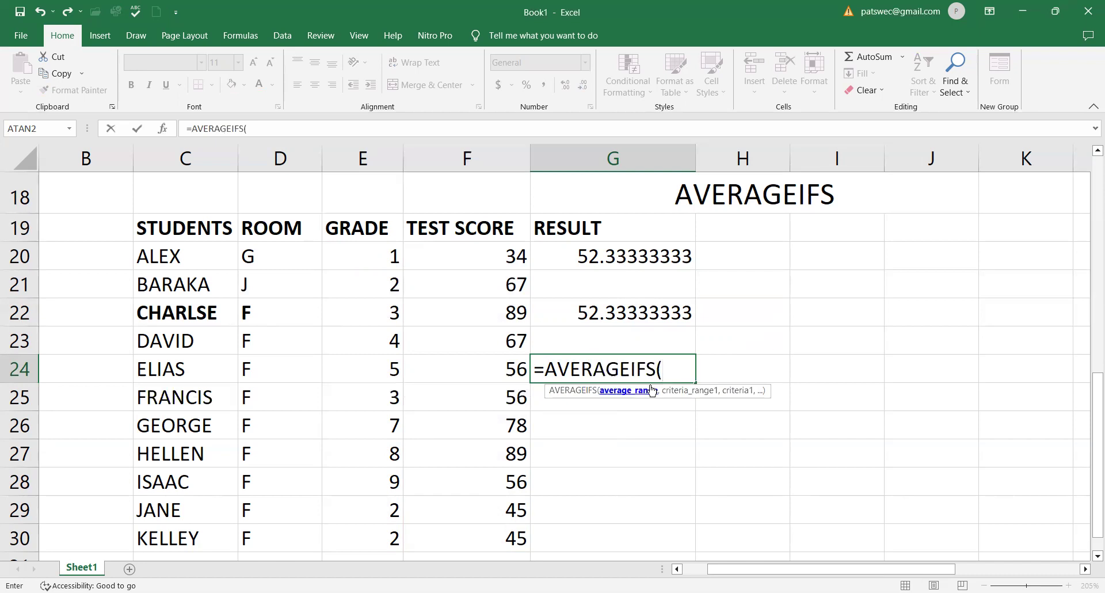
pyautogui.click(505, 248)
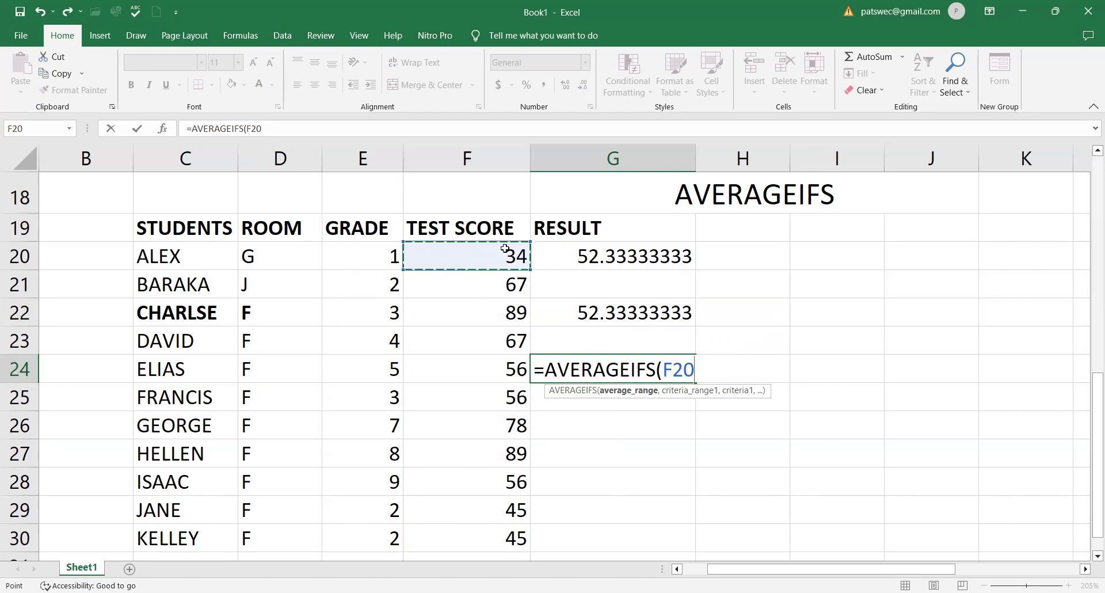
pyautogui.hotkey('ctrl', 'shift', 'Down')
pyautogui.write(',')
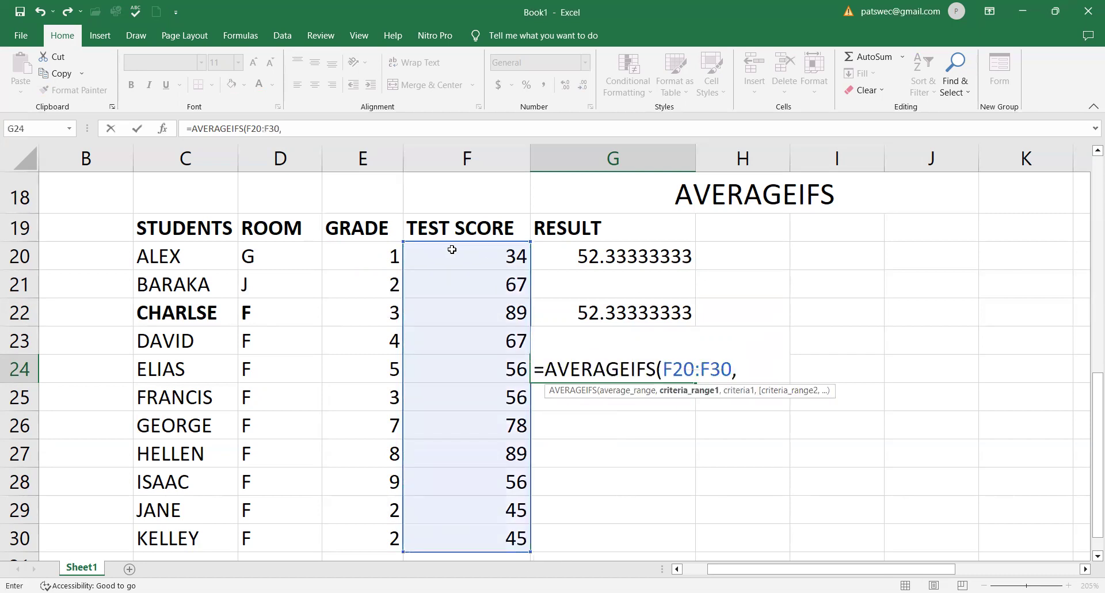
# Step: Add the grade cells E20:E30 to the G24 formula as first criteria range, with 2 as the criterion
pyautogui.click(381, 248)
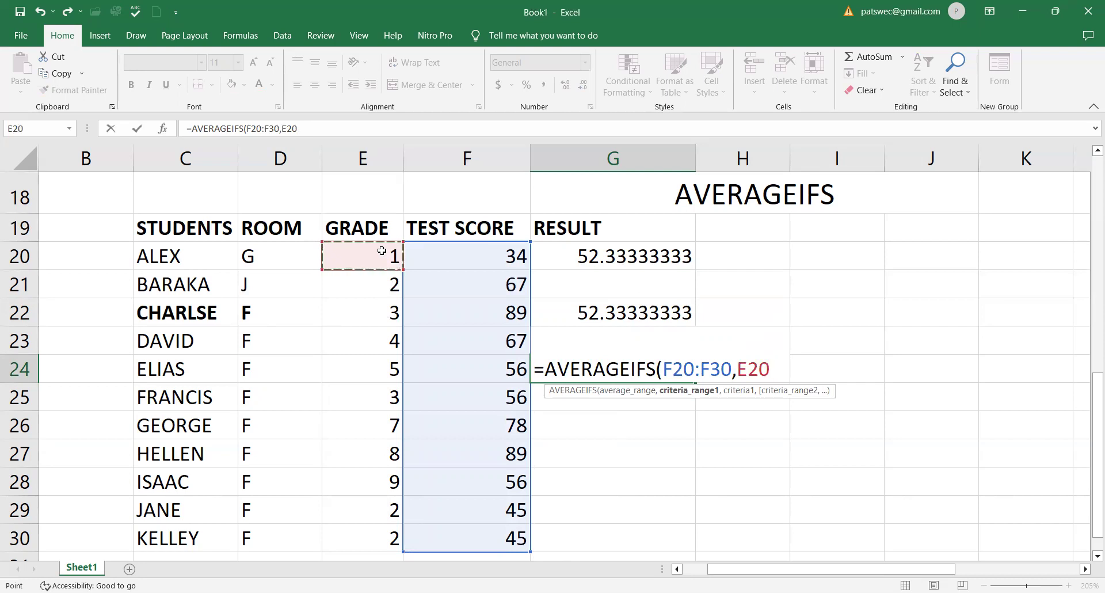
pyautogui.hotkey('ctrl', 'shift', 'Down')
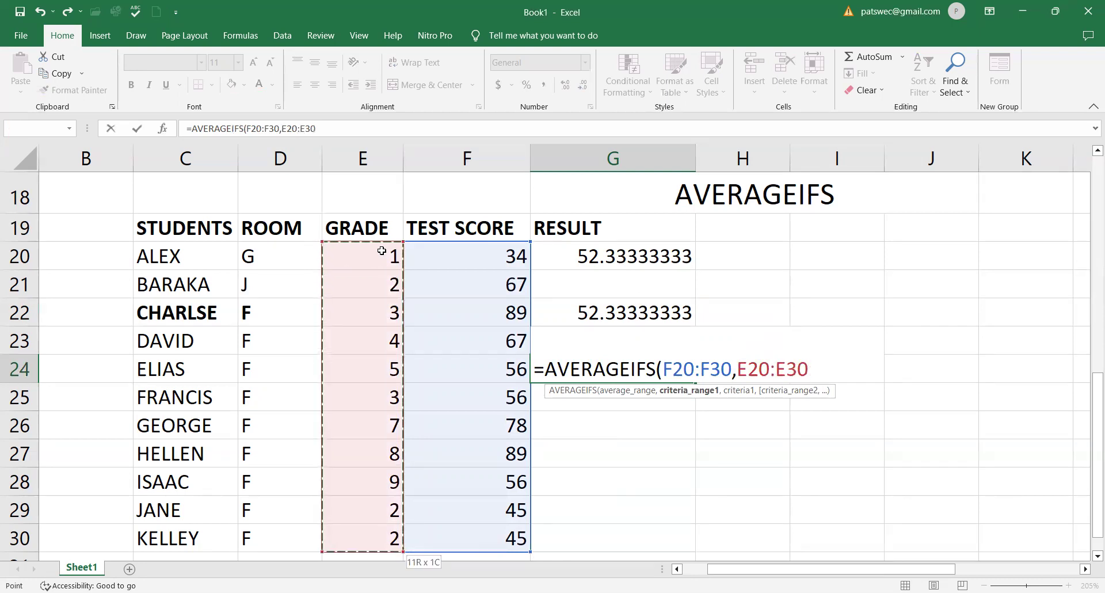
pyautogui.write(',')
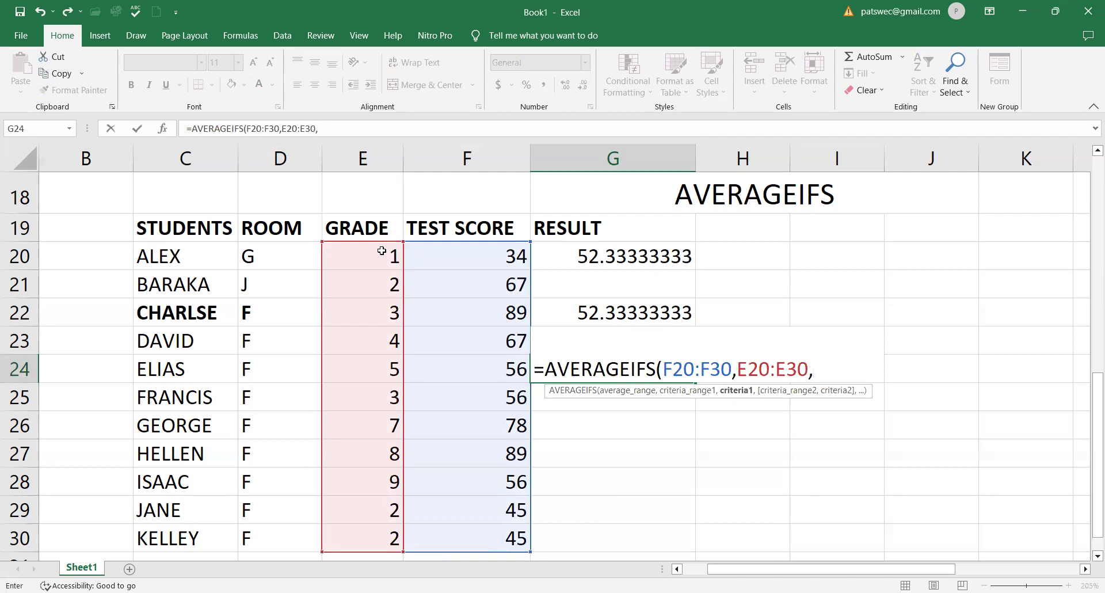
pyautogui.write('2,')
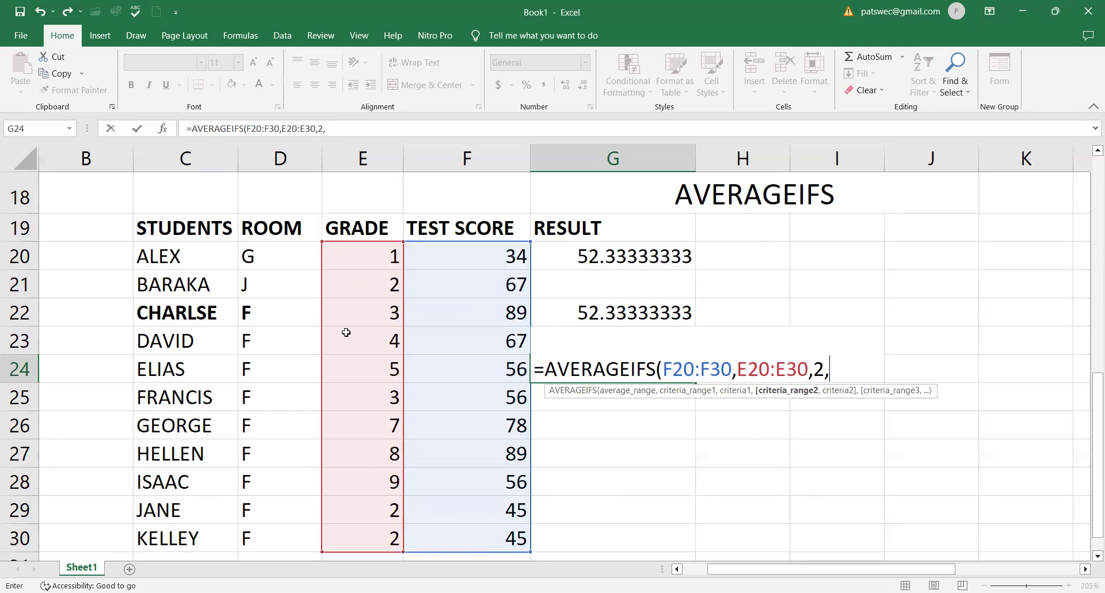
# Step: Add the room cells D20:D30 as second criteria range with D22 as the criterion, and enter the G24 formula
pyautogui.click(262, 256)
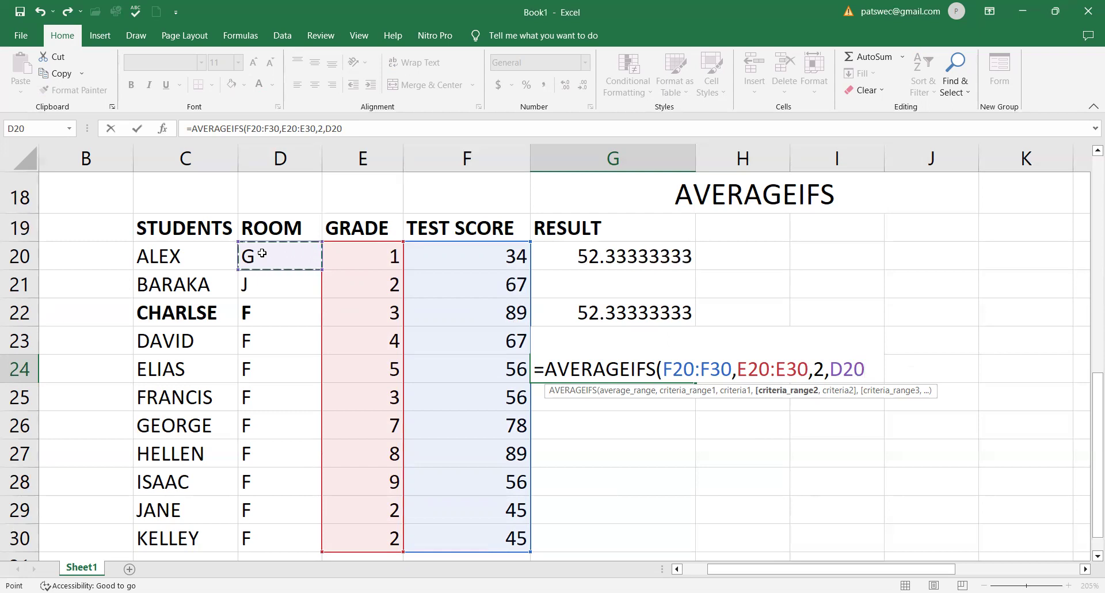
pyautogui.hotkey('ctrl', 'shift', 'Down')
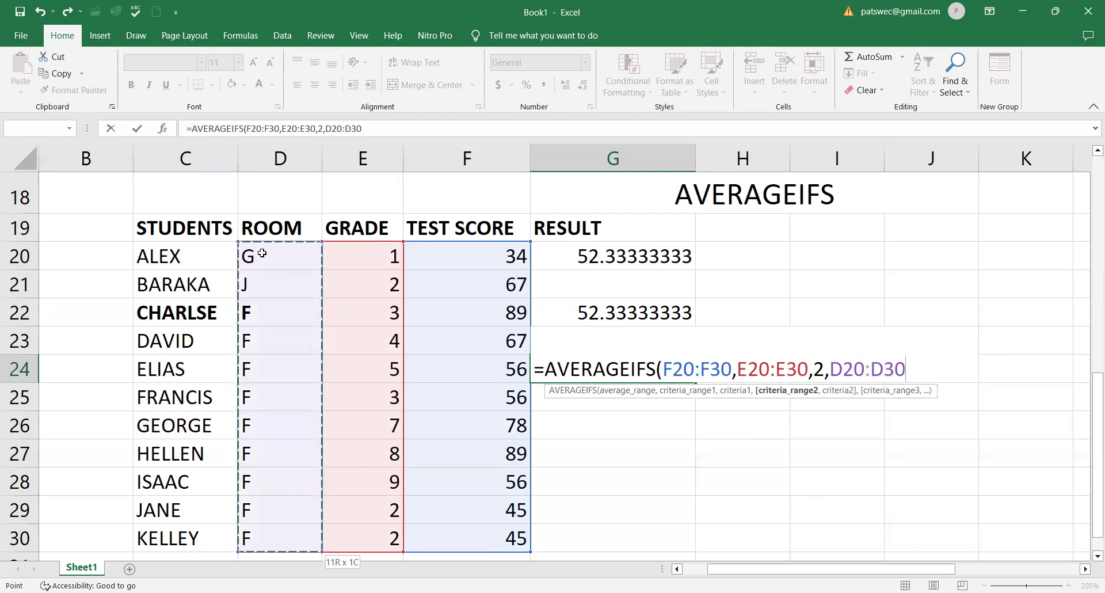
pyautogui.write(',')
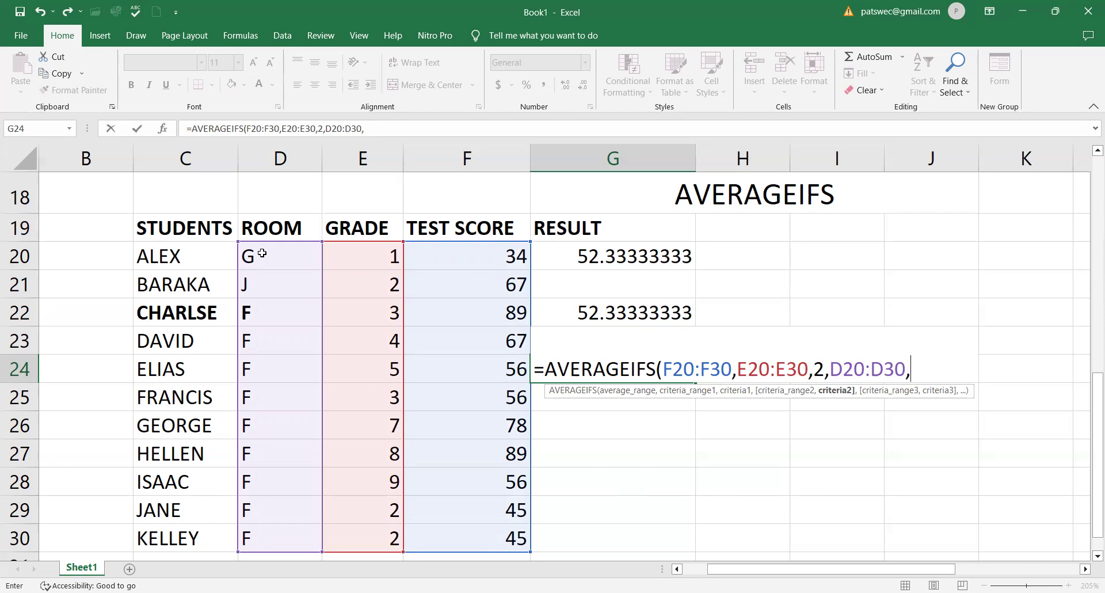
pyautogui.write('D22')
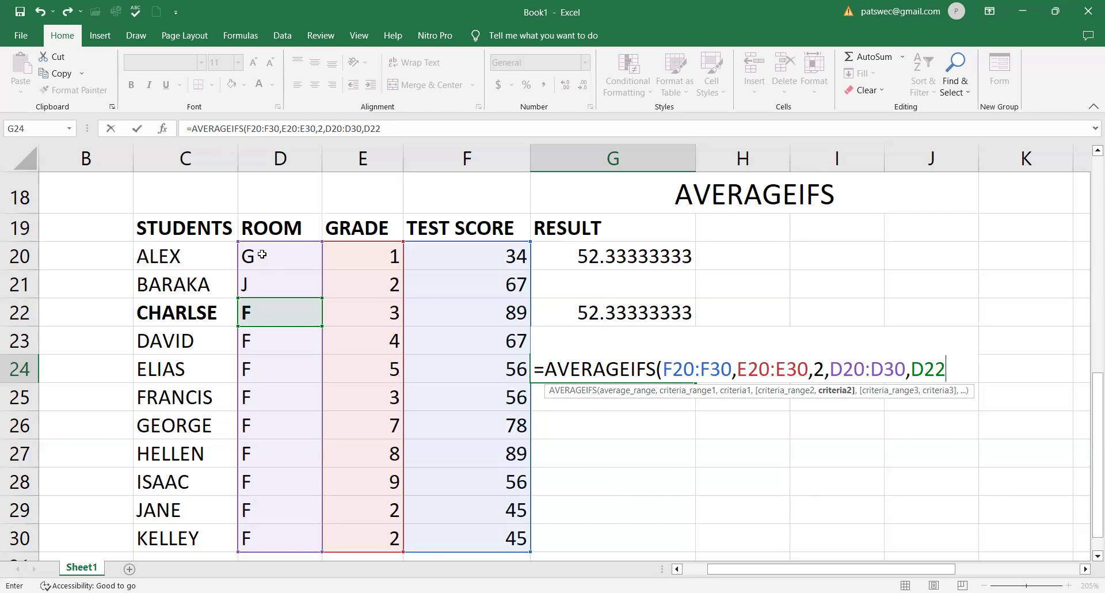
pyautogui.write(')')
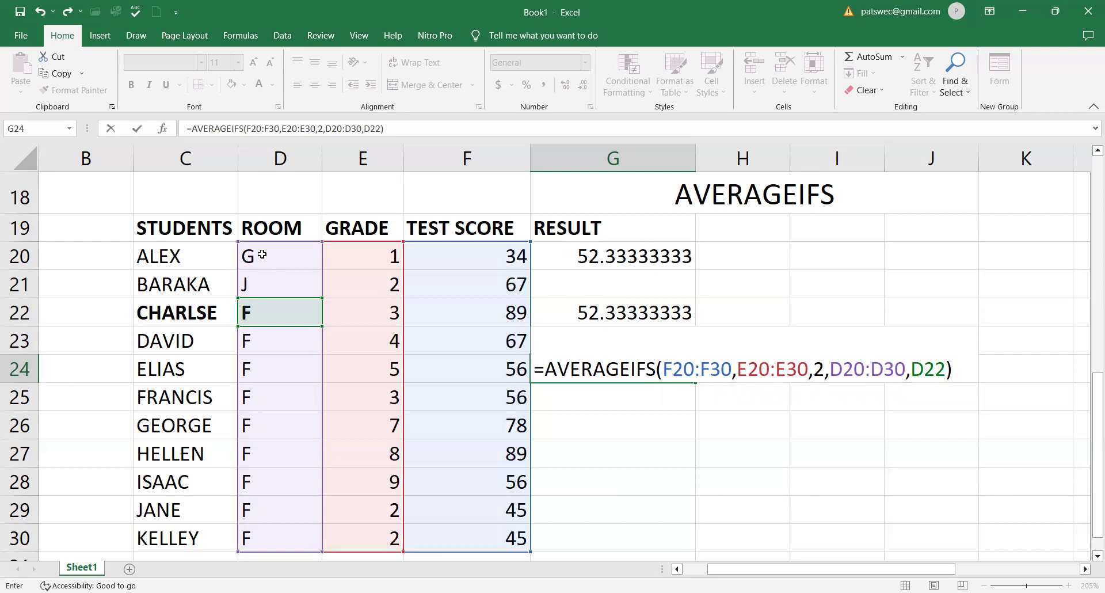
pyautogui.press('Return')
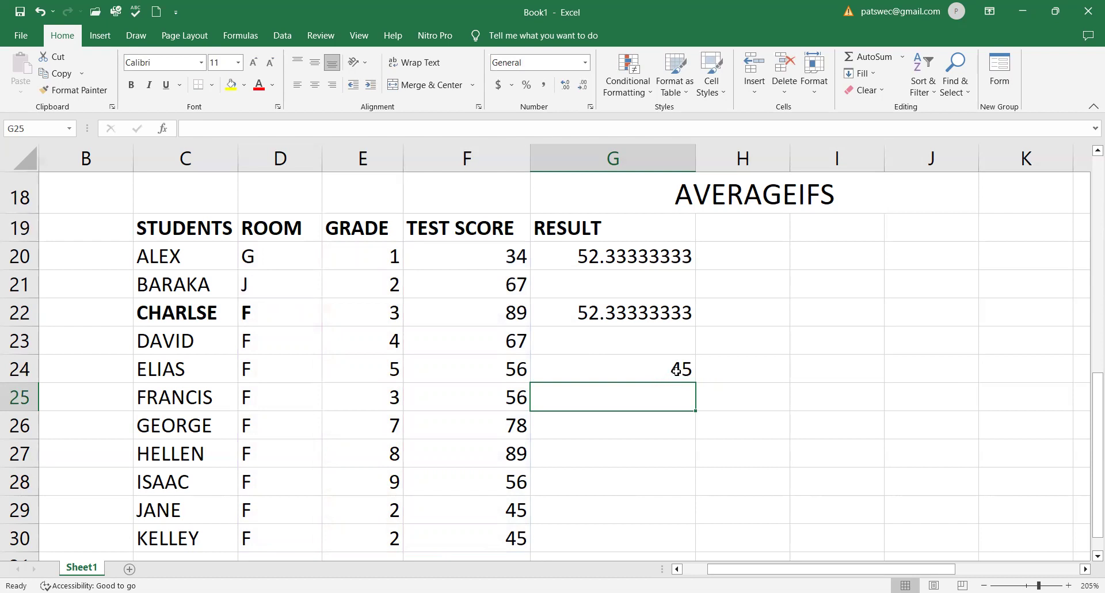
pyautogui.click(676, 371)
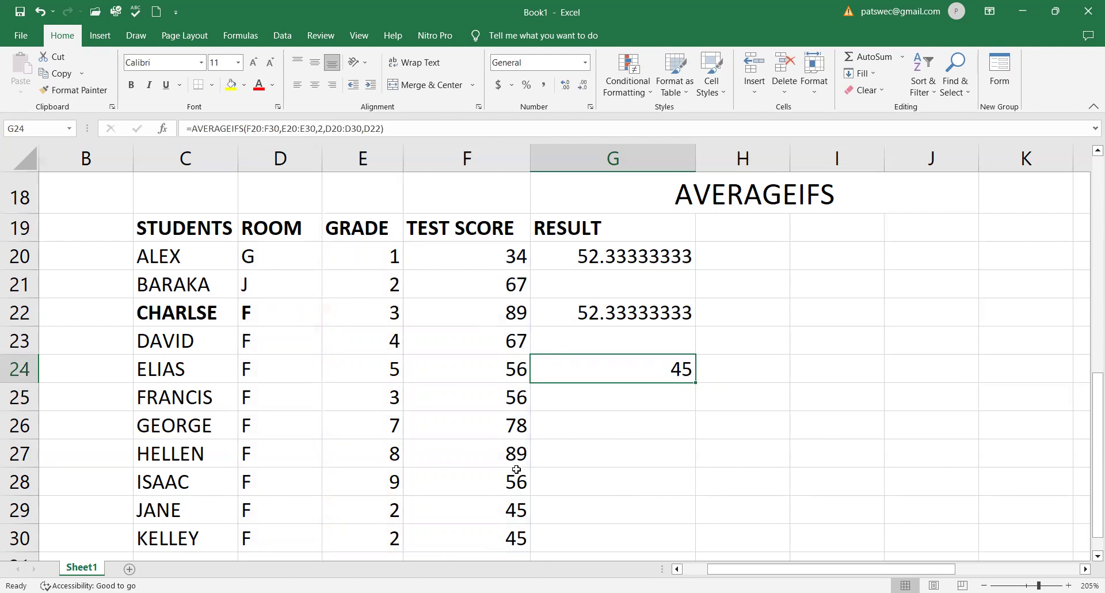